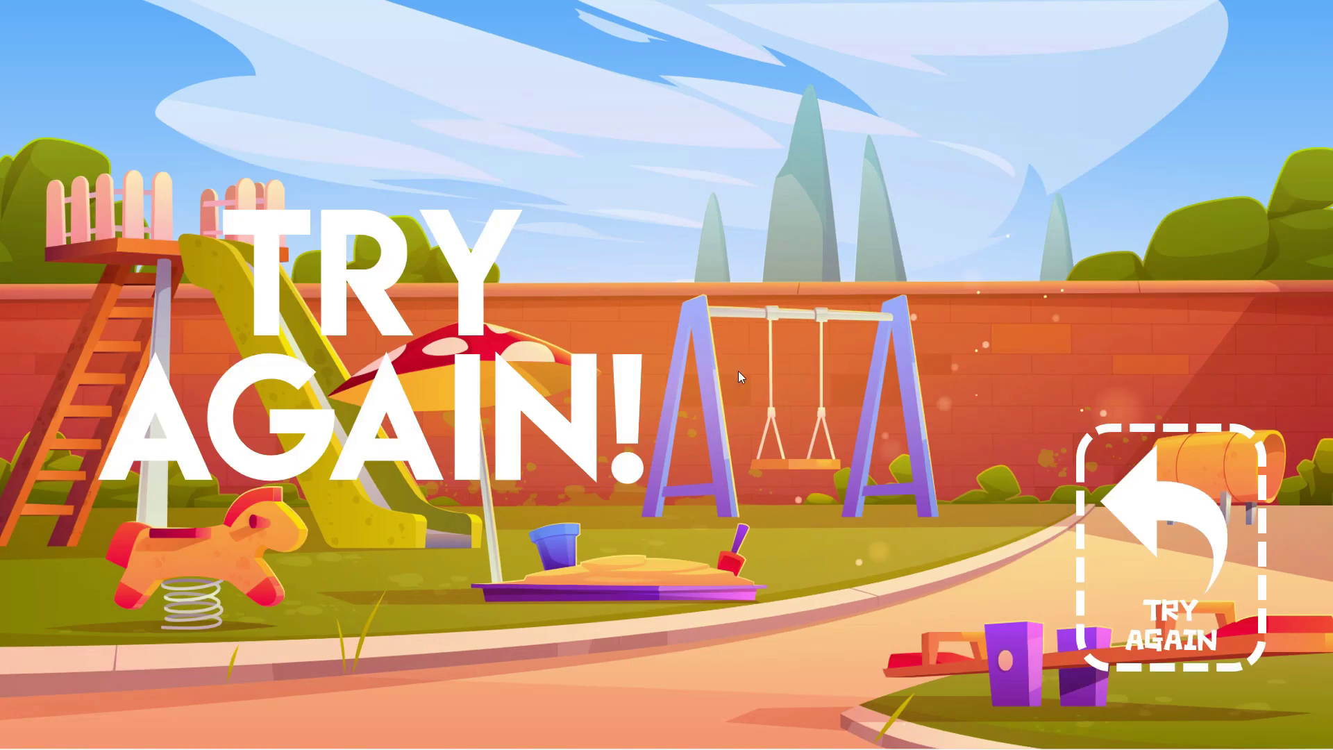
Step: Restart the example maze game and start it from its title screen
click(1130, 487)
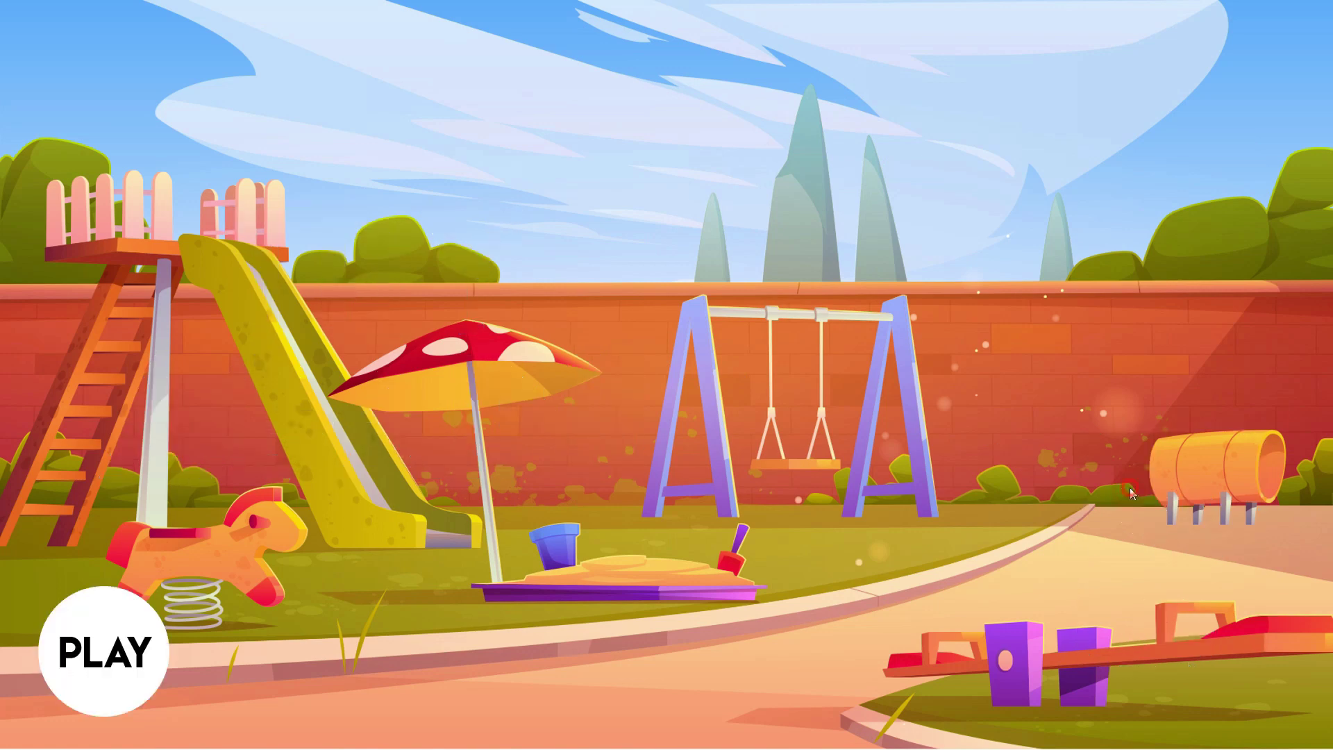
click(139, 675)
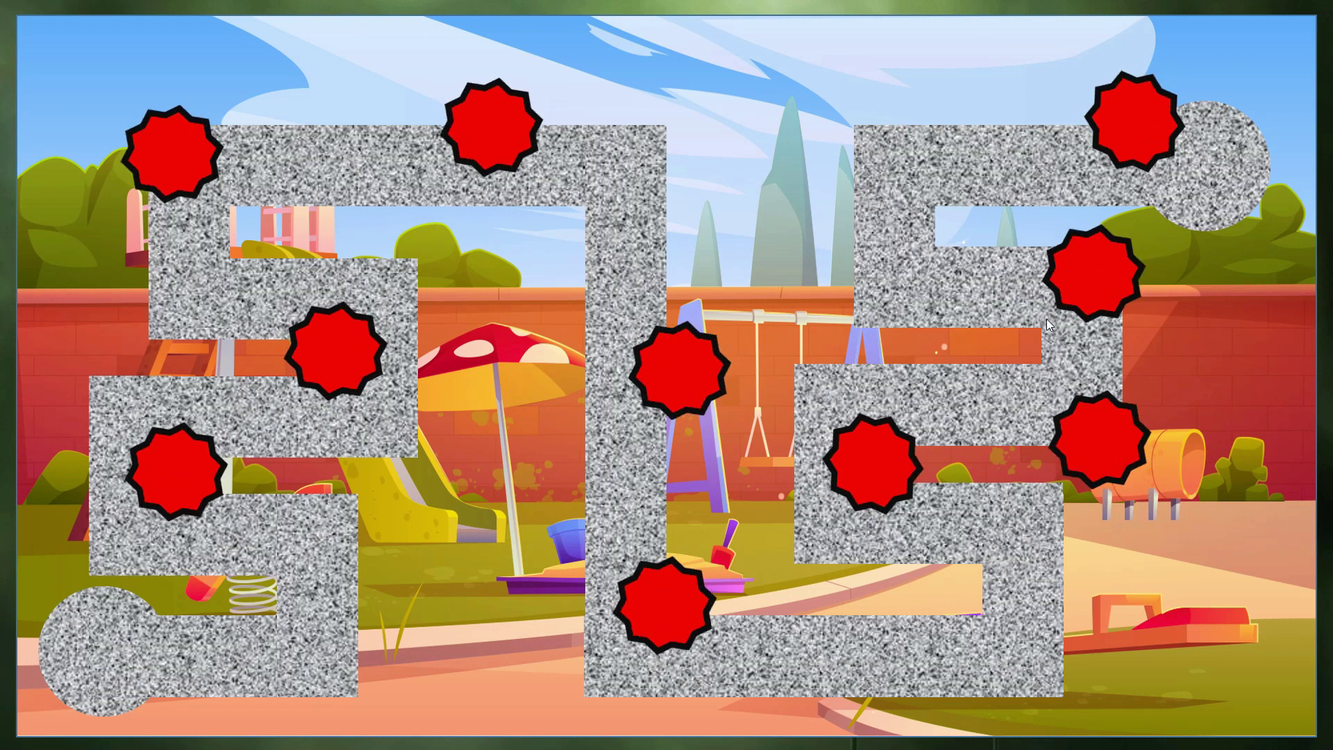
mouse_move(1178, 189)
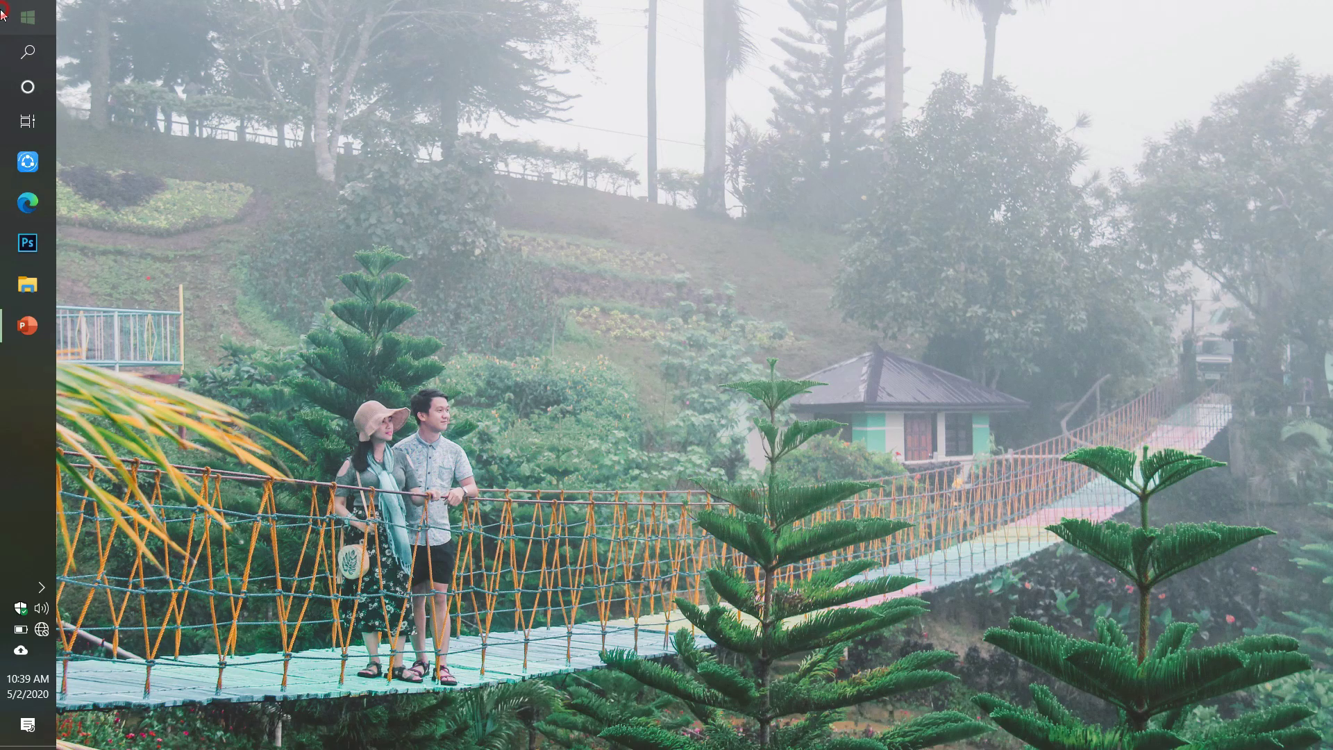
Step: Launch PowerPoint from the Start menu and create a new blank presentation
key(super)
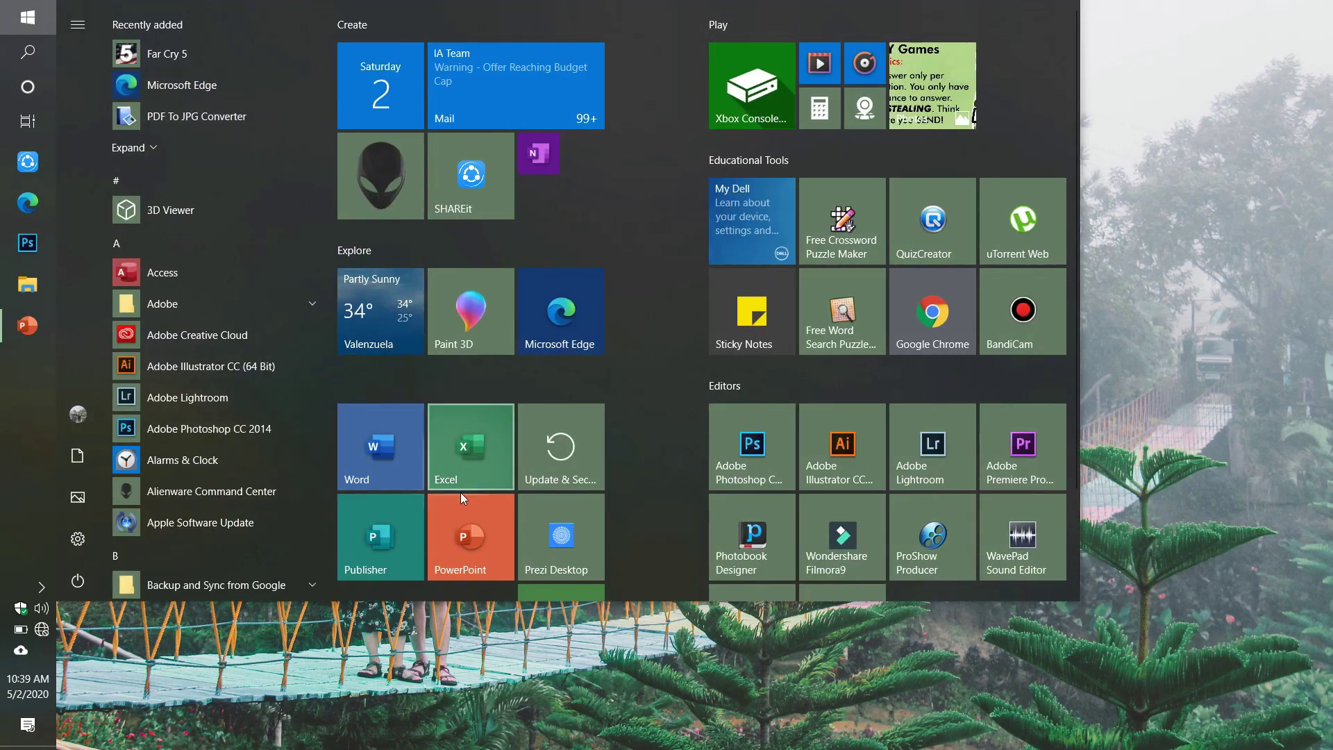
click(469, 515)
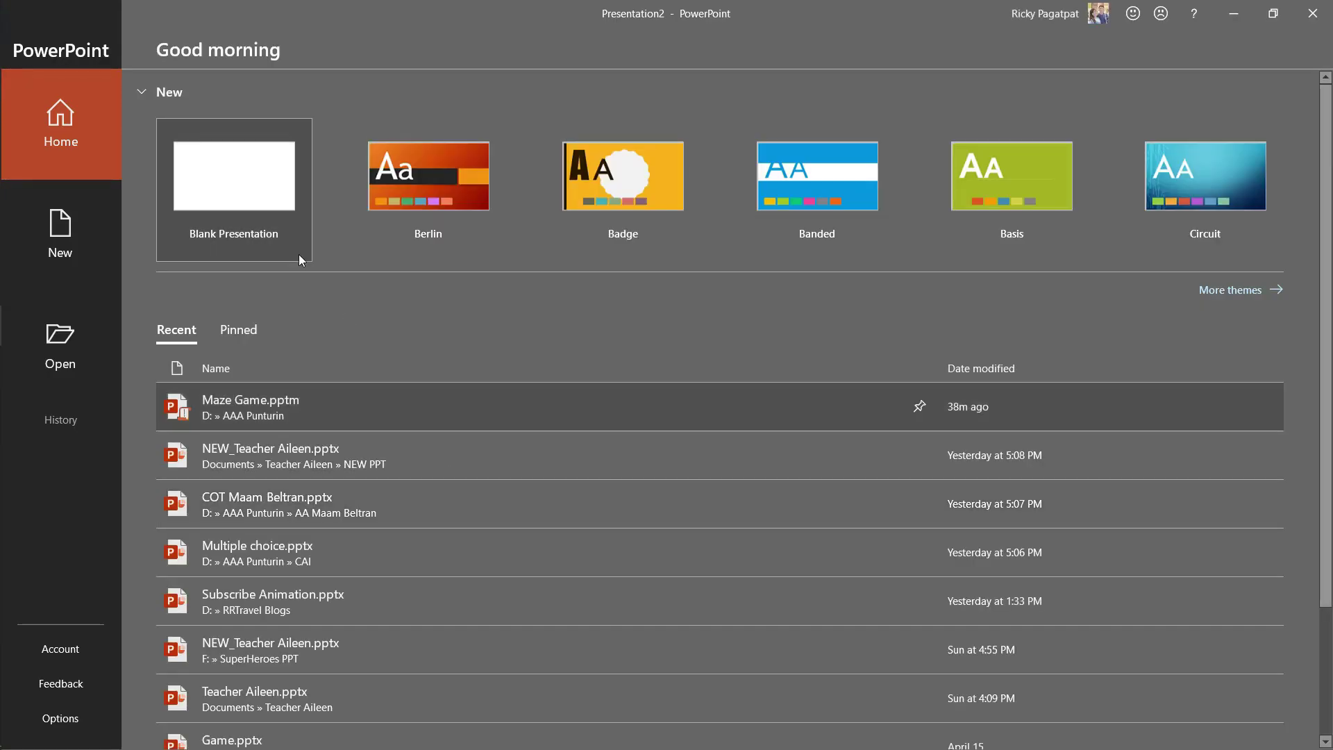
click(260, 187)
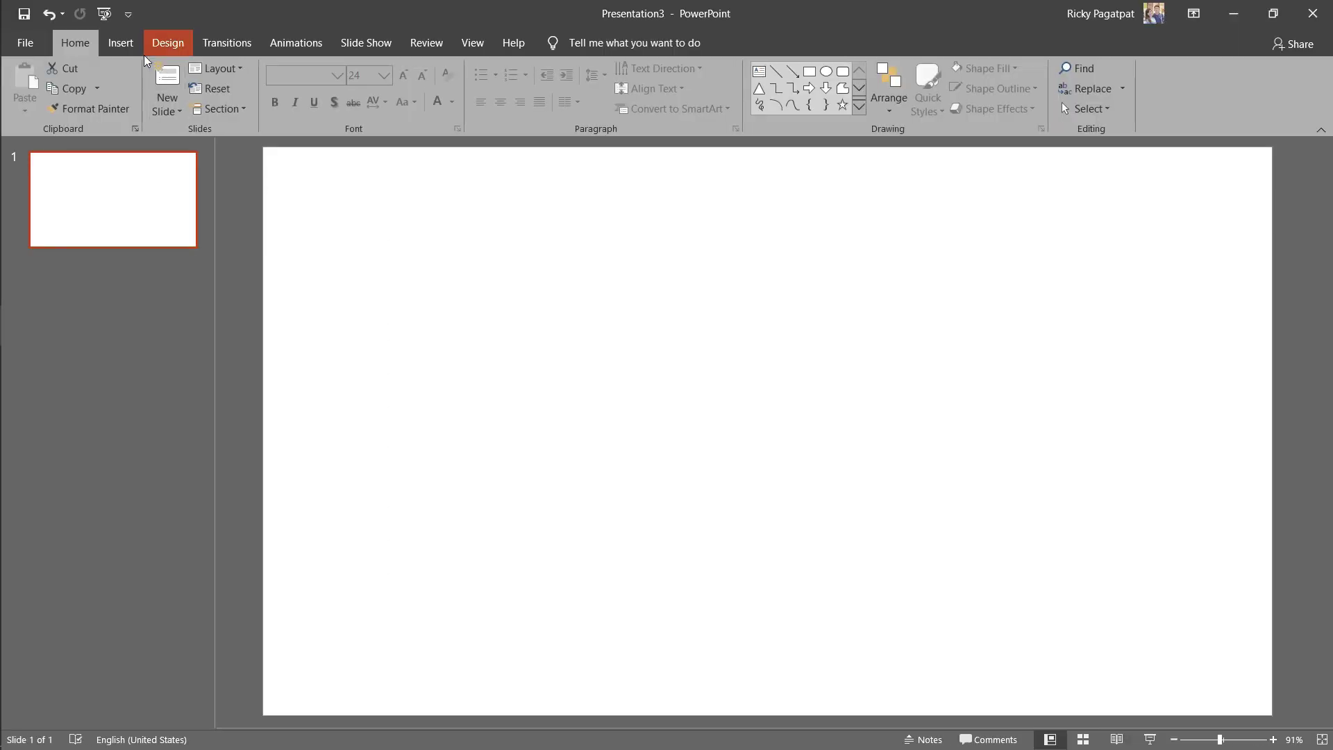
Step: Draw an oval circle near slide 1's bottom-left corner
click(120, 44)
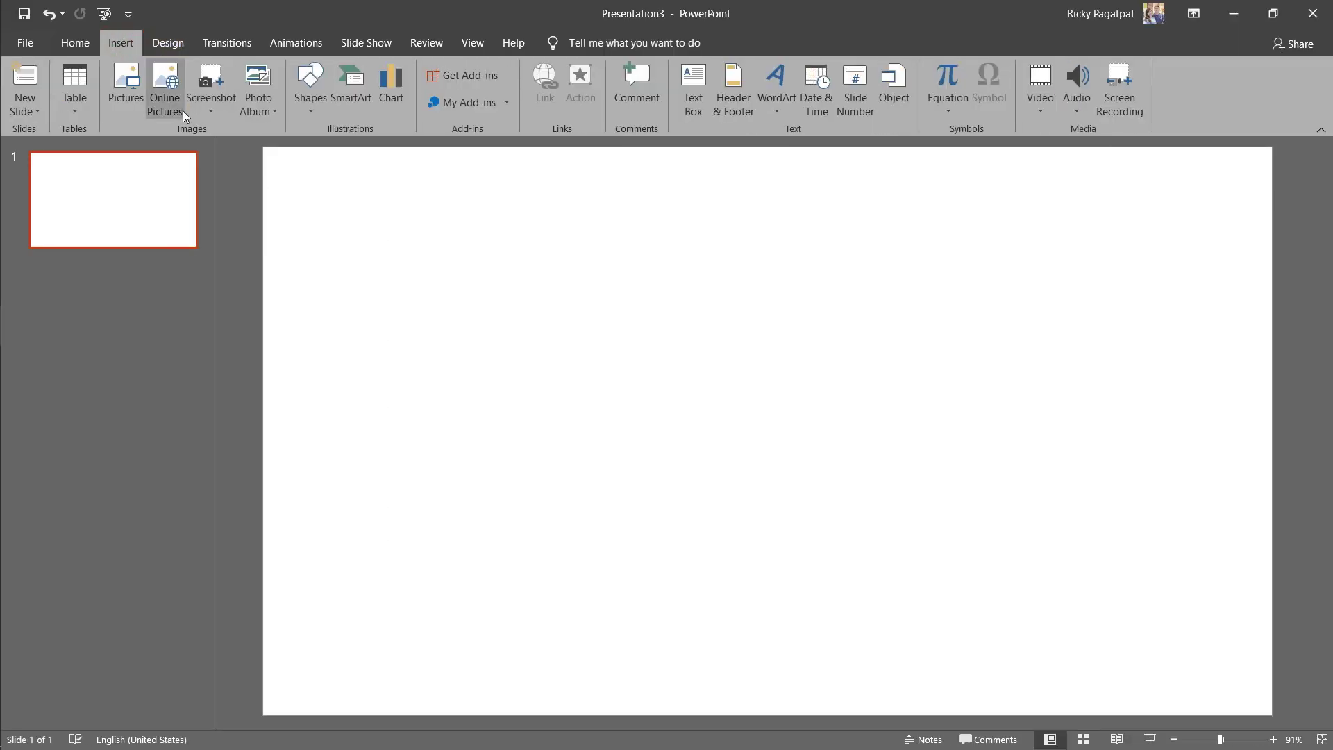
click(319, 109)
click(366, 144)
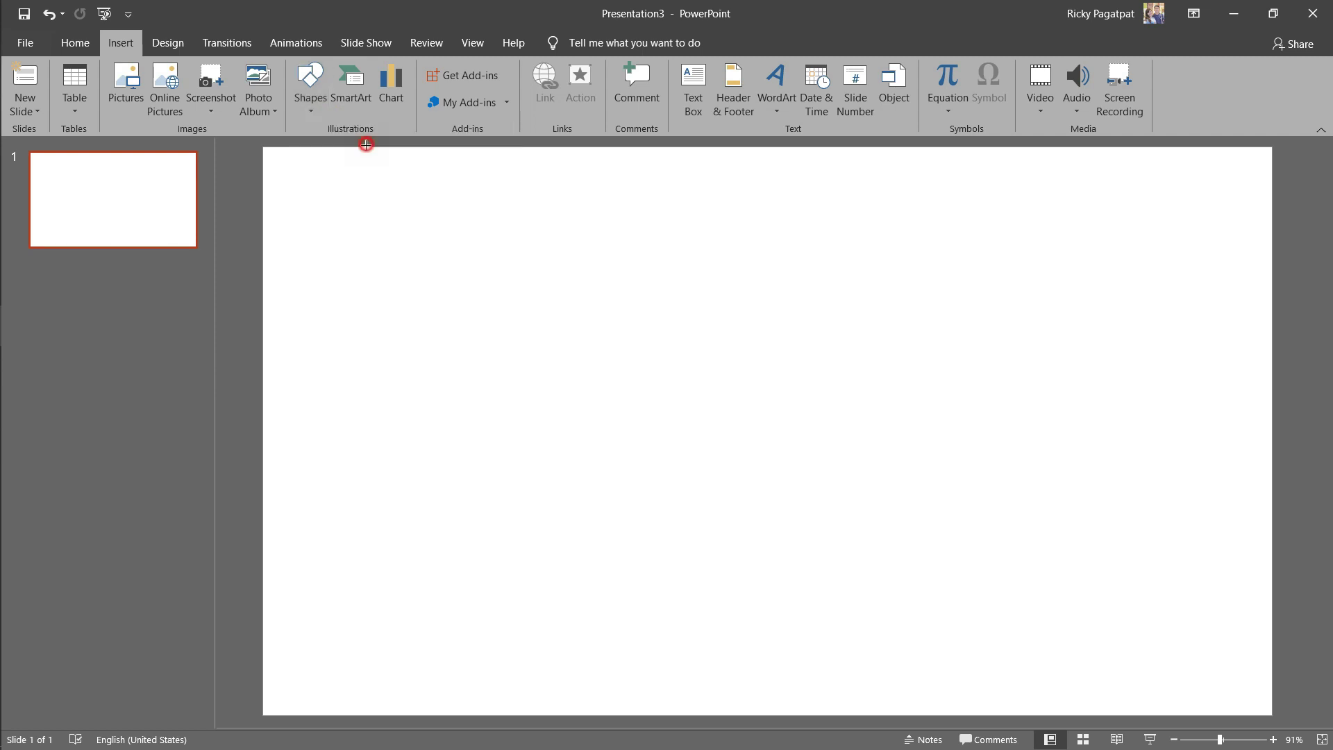
drag(387, 674, 353, 625)
Step: Duplicate slide 1 with its circle and add two new slides at the end
click(426, 553)
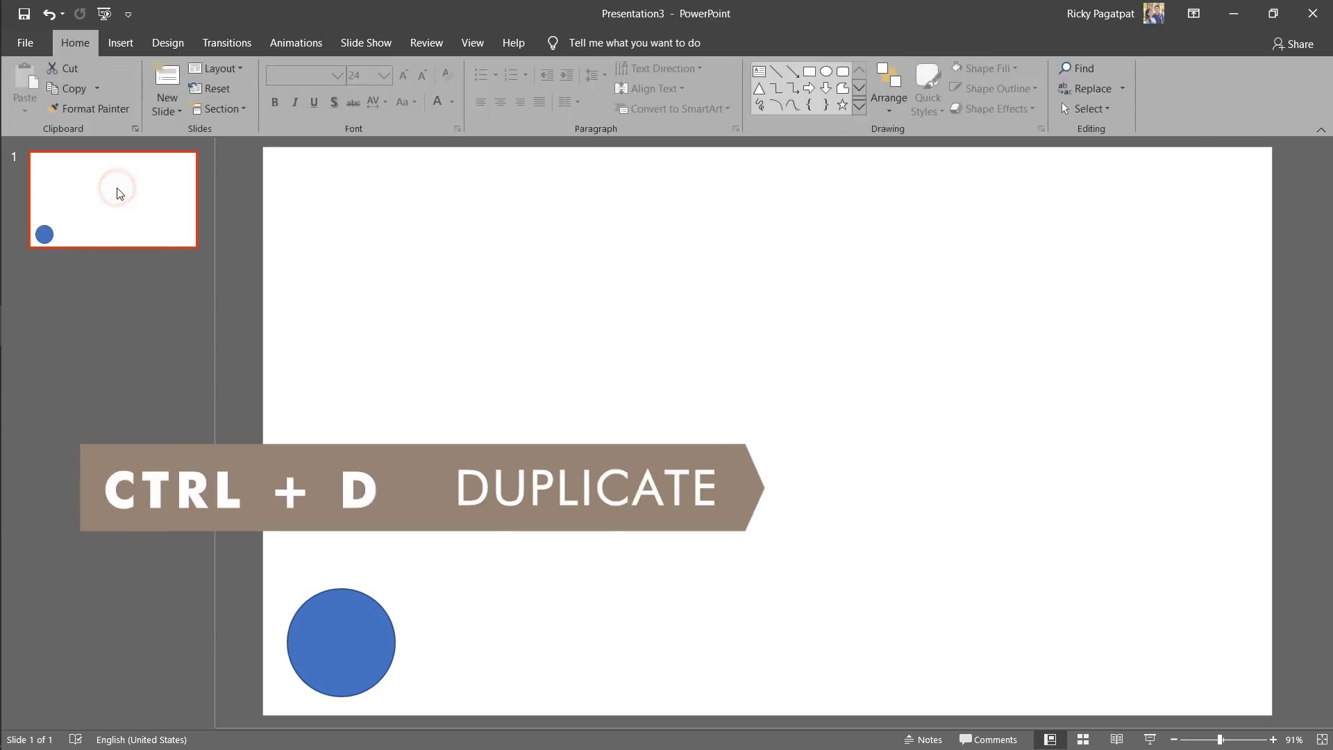
key(ctrl+d)
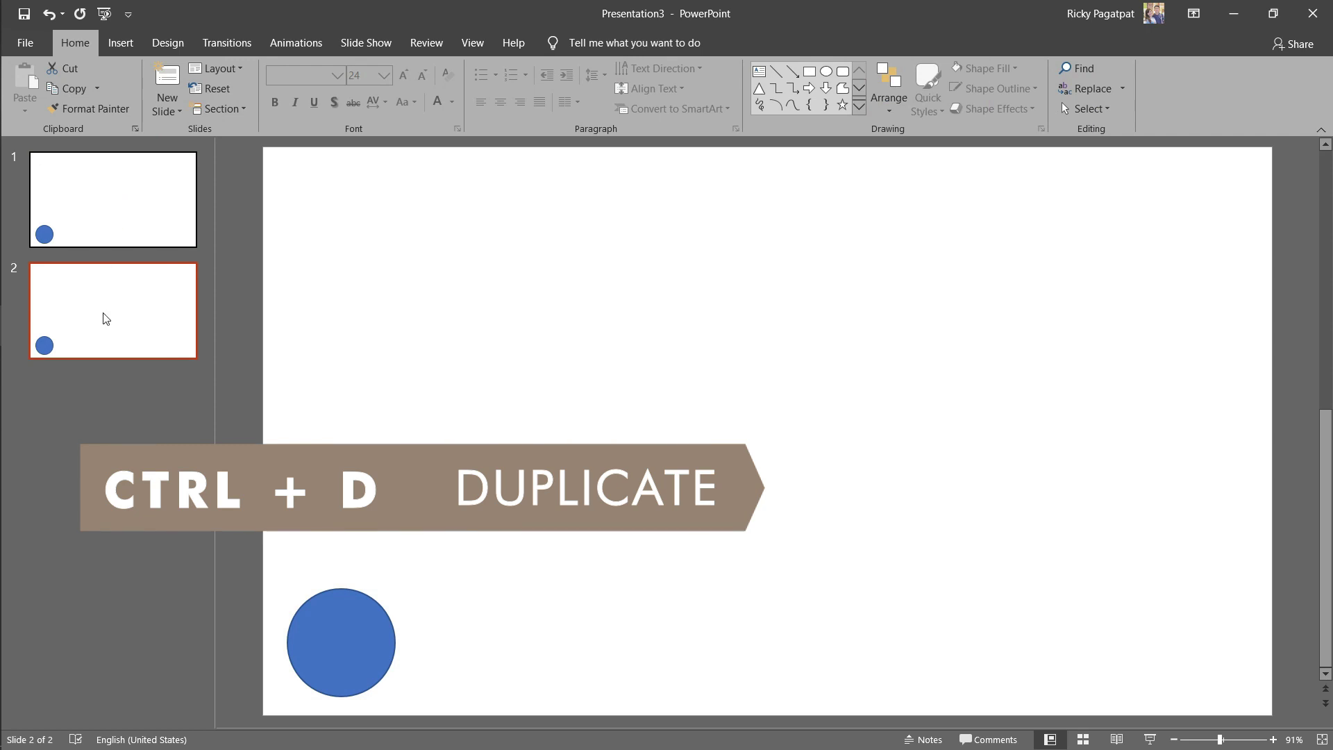
click(111, 383)
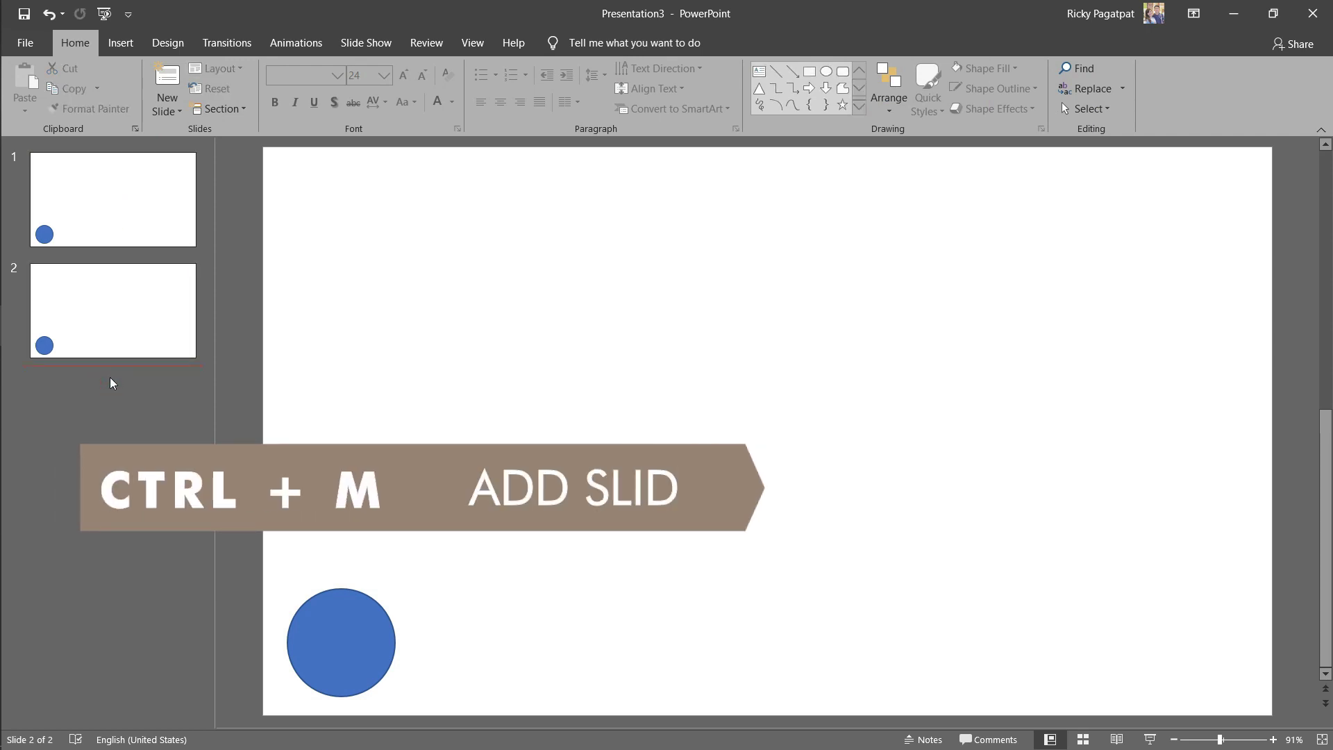
key(ctrl+m)
key(ctrl+m)
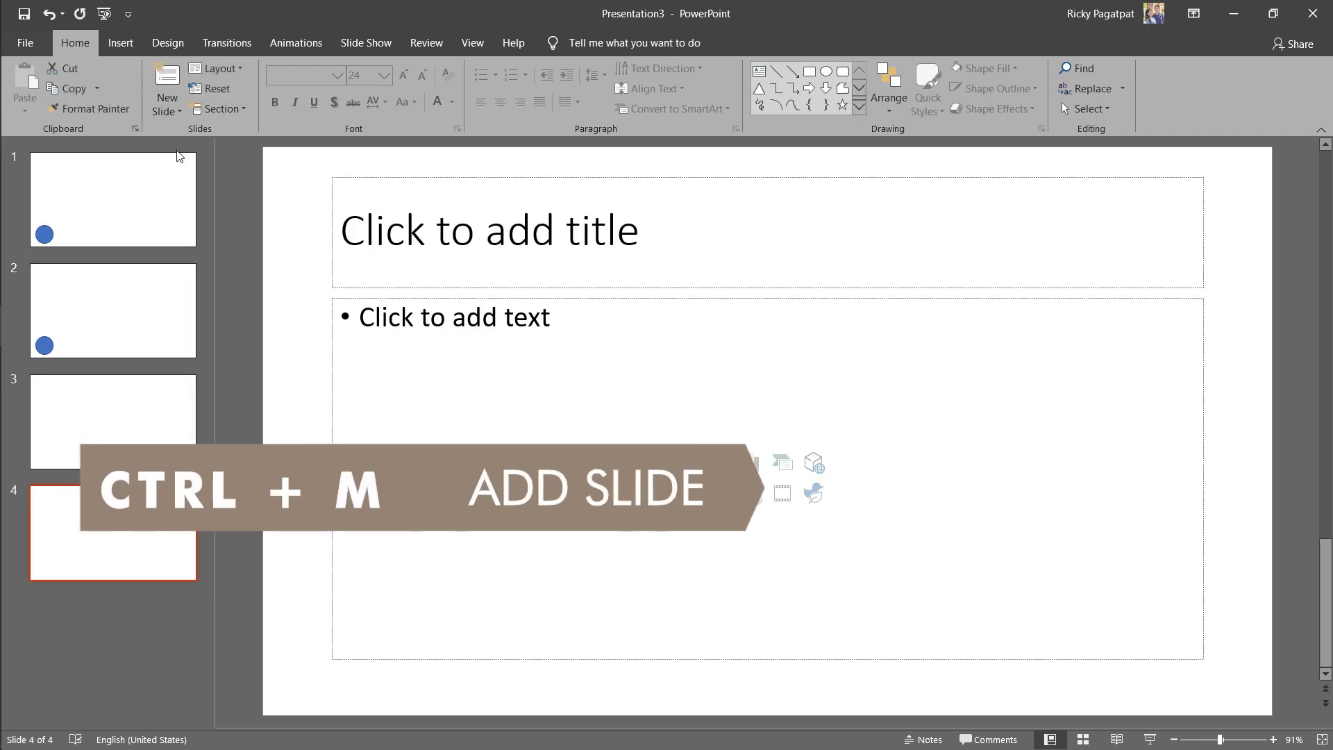
Step: Label slide 1's circle with the text START
click(179, 156)
click(341, 645)
right_click(342, 645)
click(436, 360)
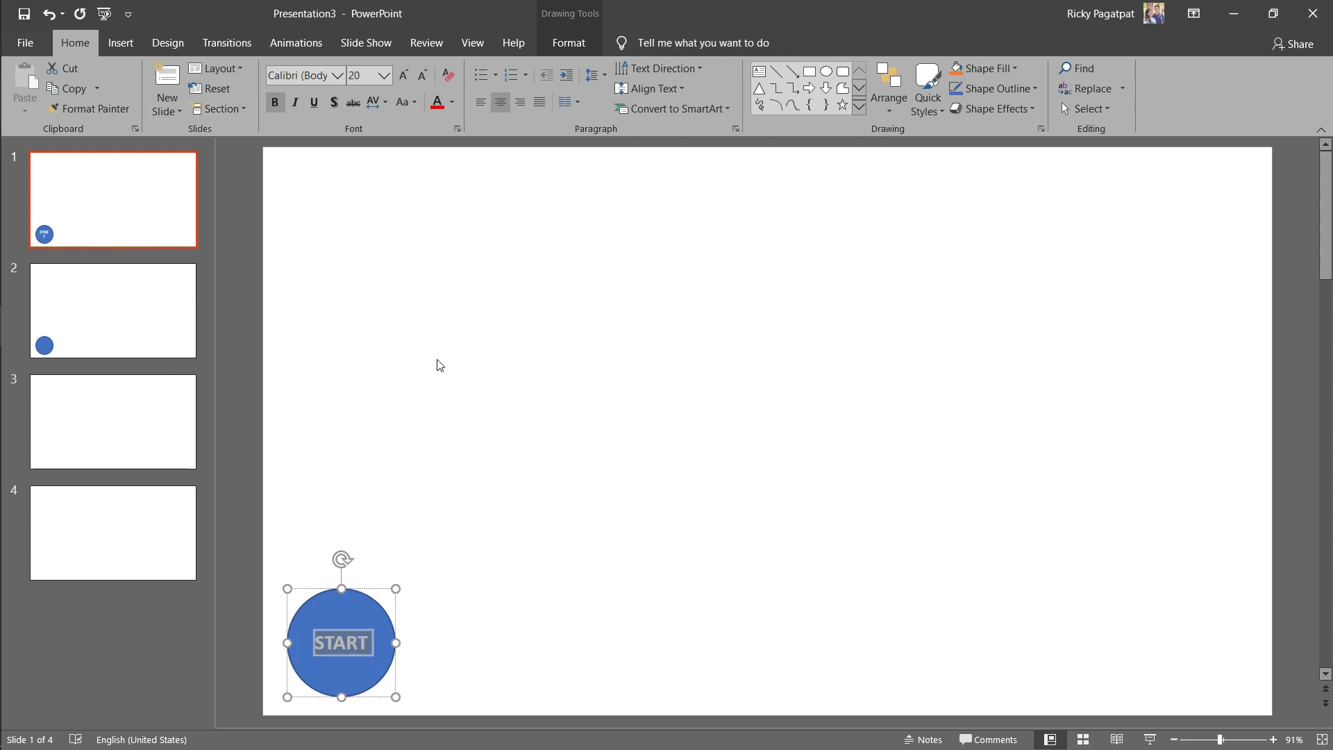
click(501, 467)
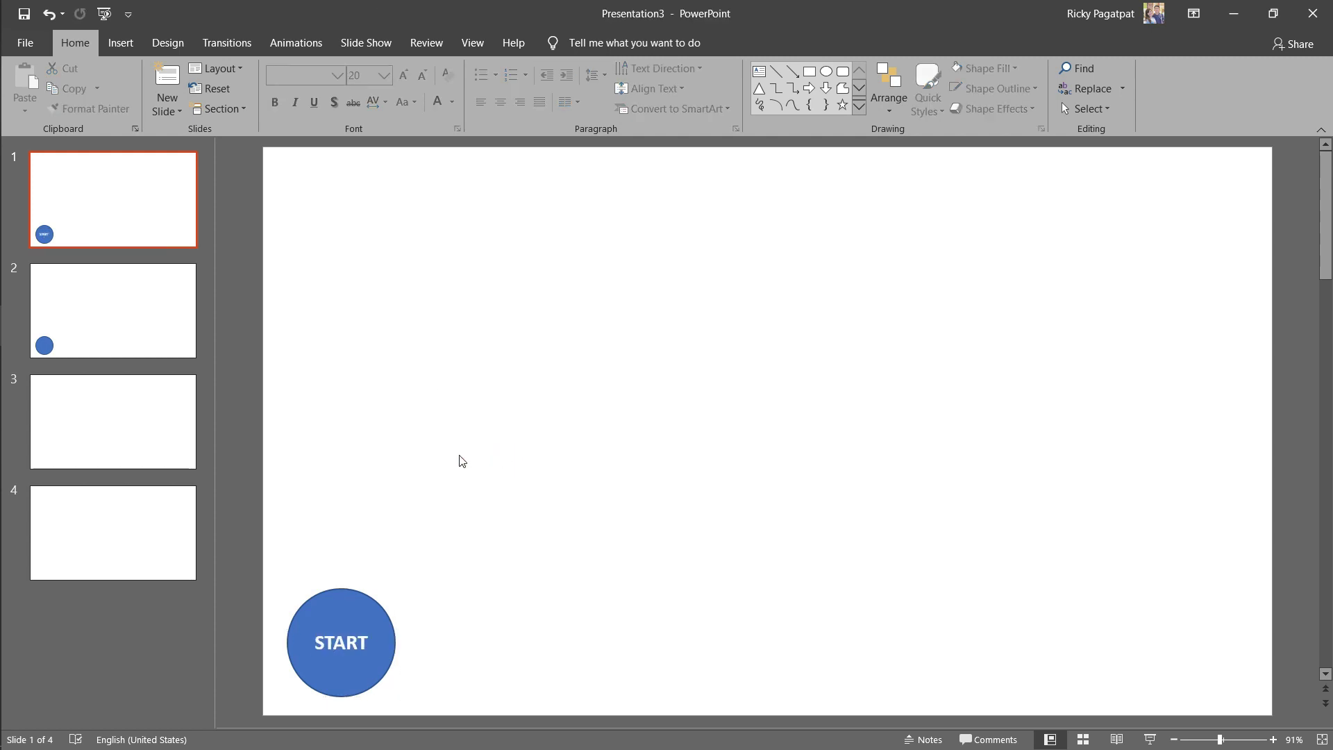
click(136, 313)
click(121, 43)
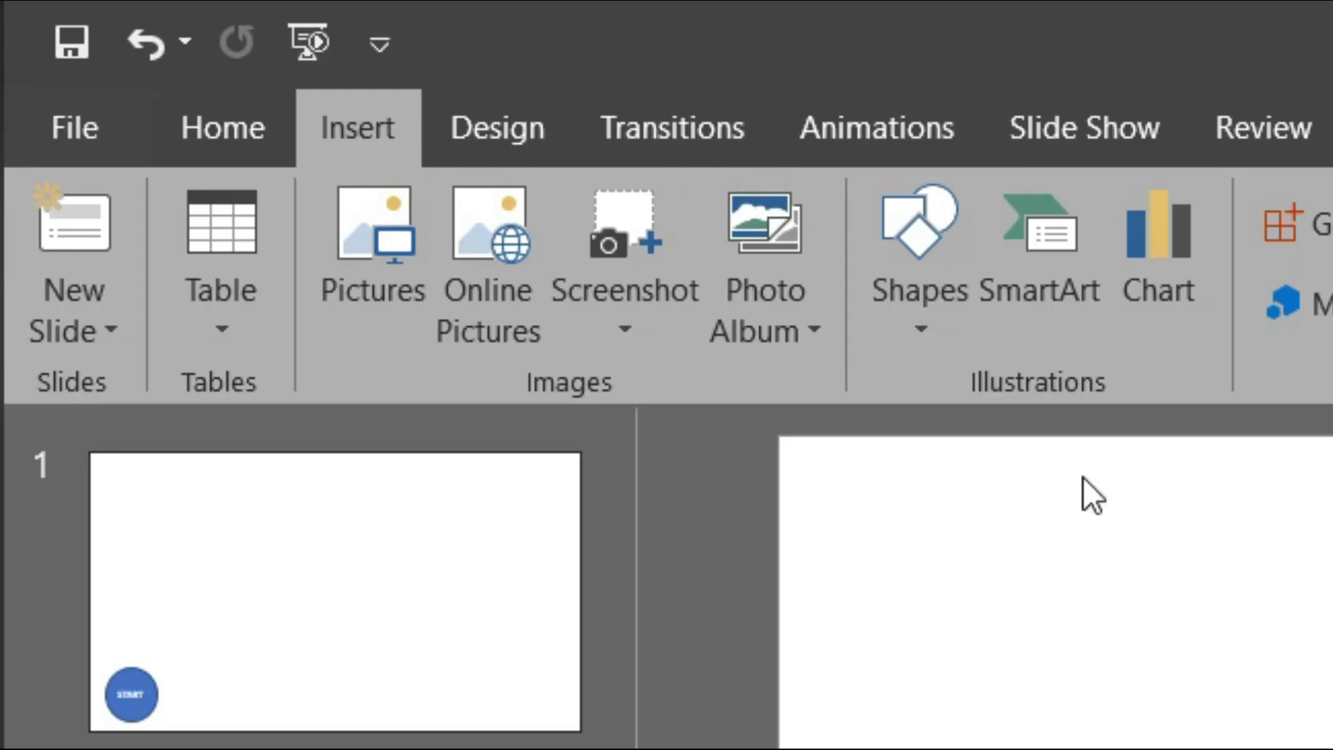
Step: Insert the picture BG3.jpg from the Camera Roll folder onto slide 2
click(371, 214)
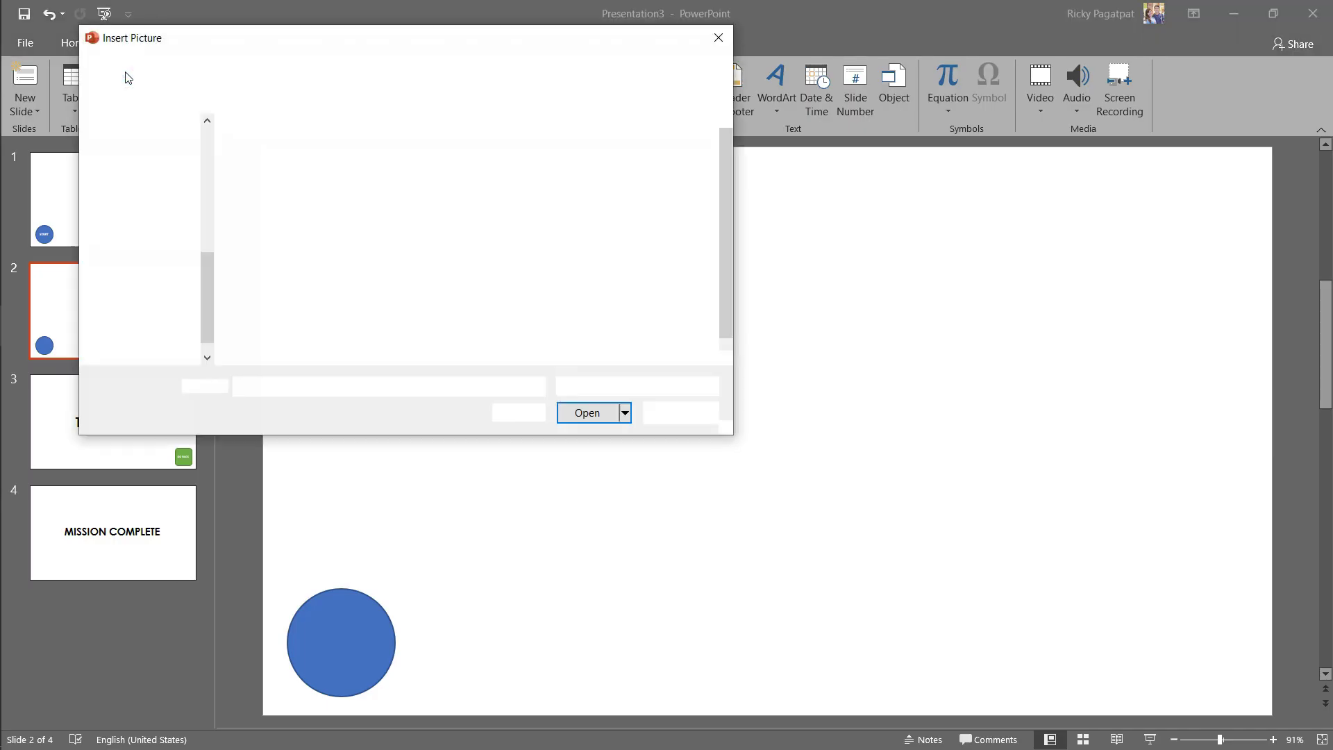
click(141, 256)
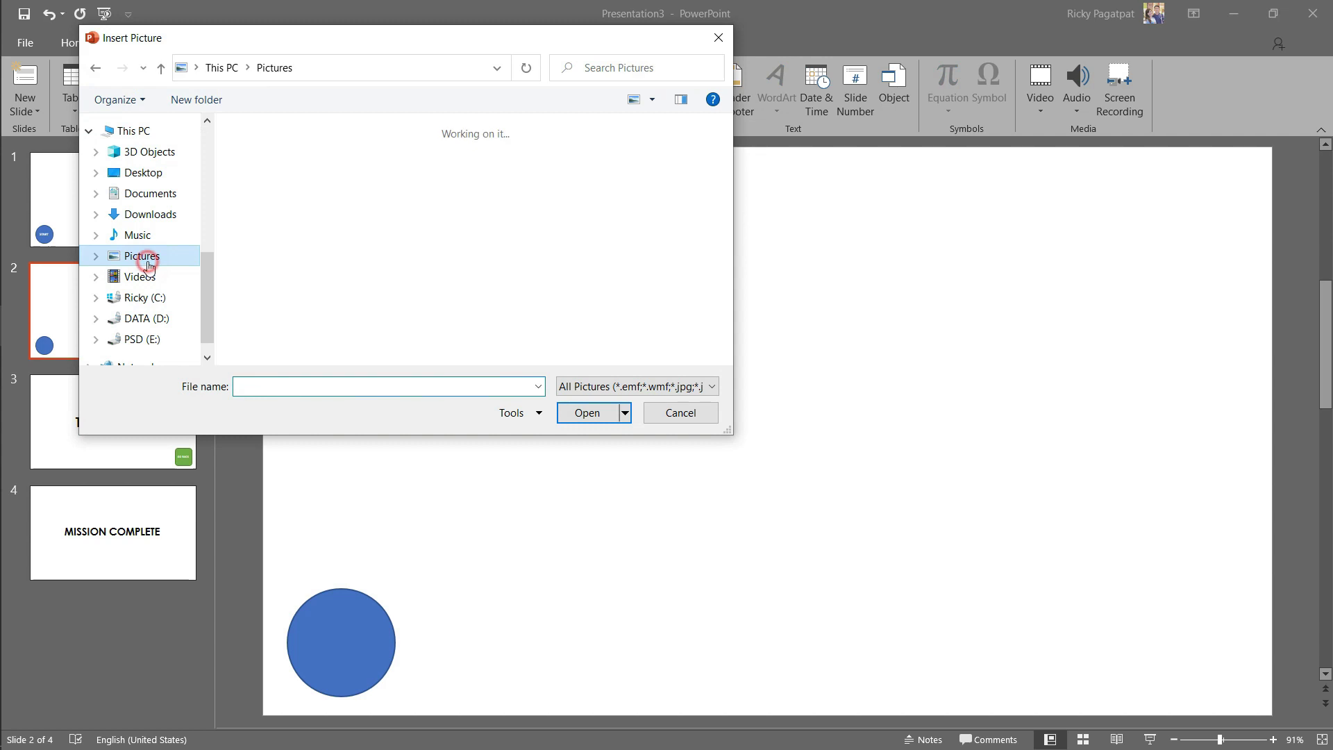
click(444, 205)
double_click(444, 205)
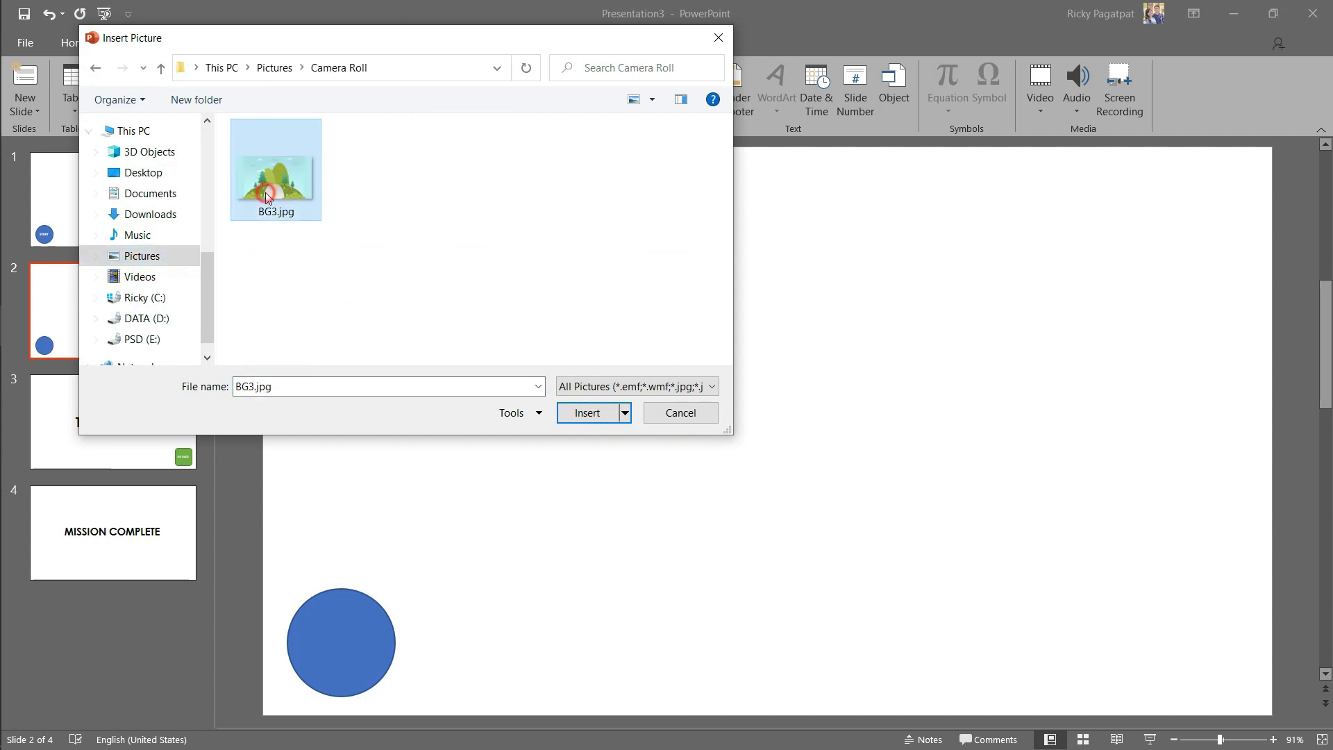
double_click(269, 191)
Step: Stretch the picture to cover the whole slide and send it behind the circle
drag(722, 484, 456, 310)
drag(526, 352, 526, 353)
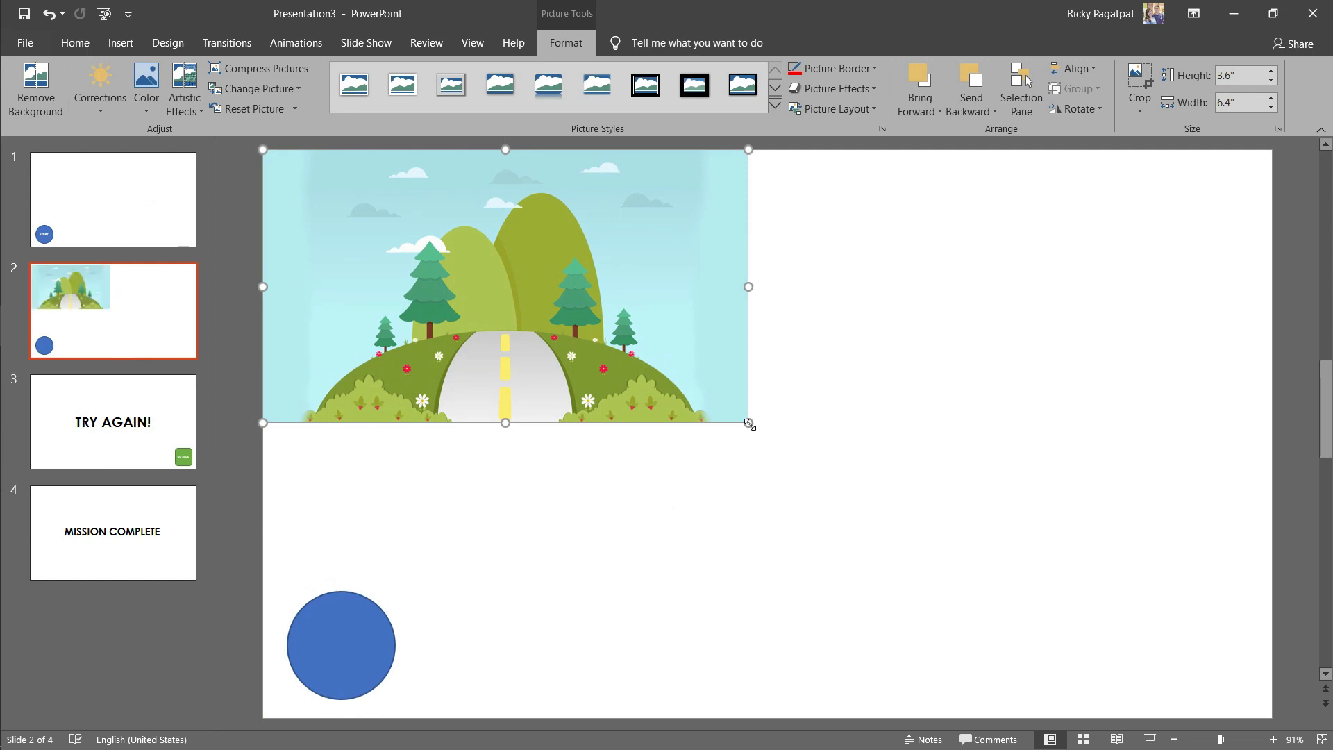
drag(790, 443, 1233, 710)
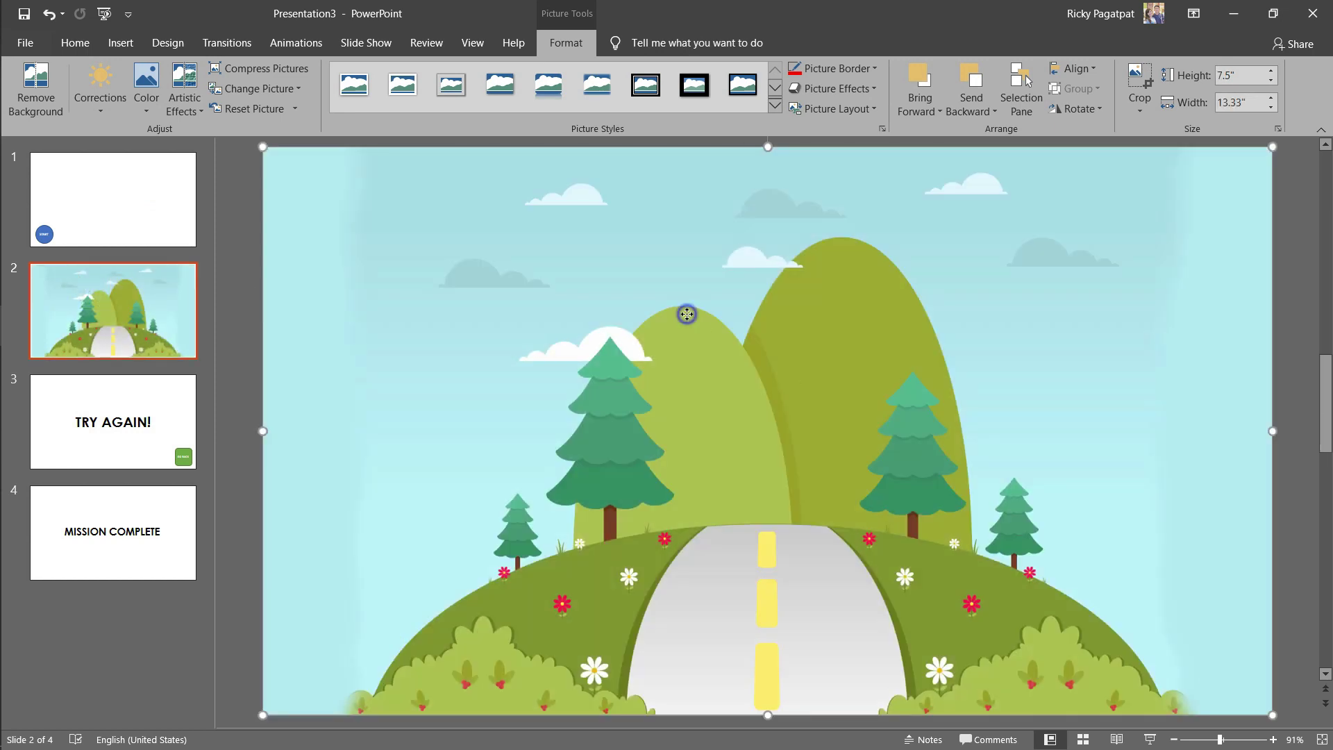
right_click(686, 314)
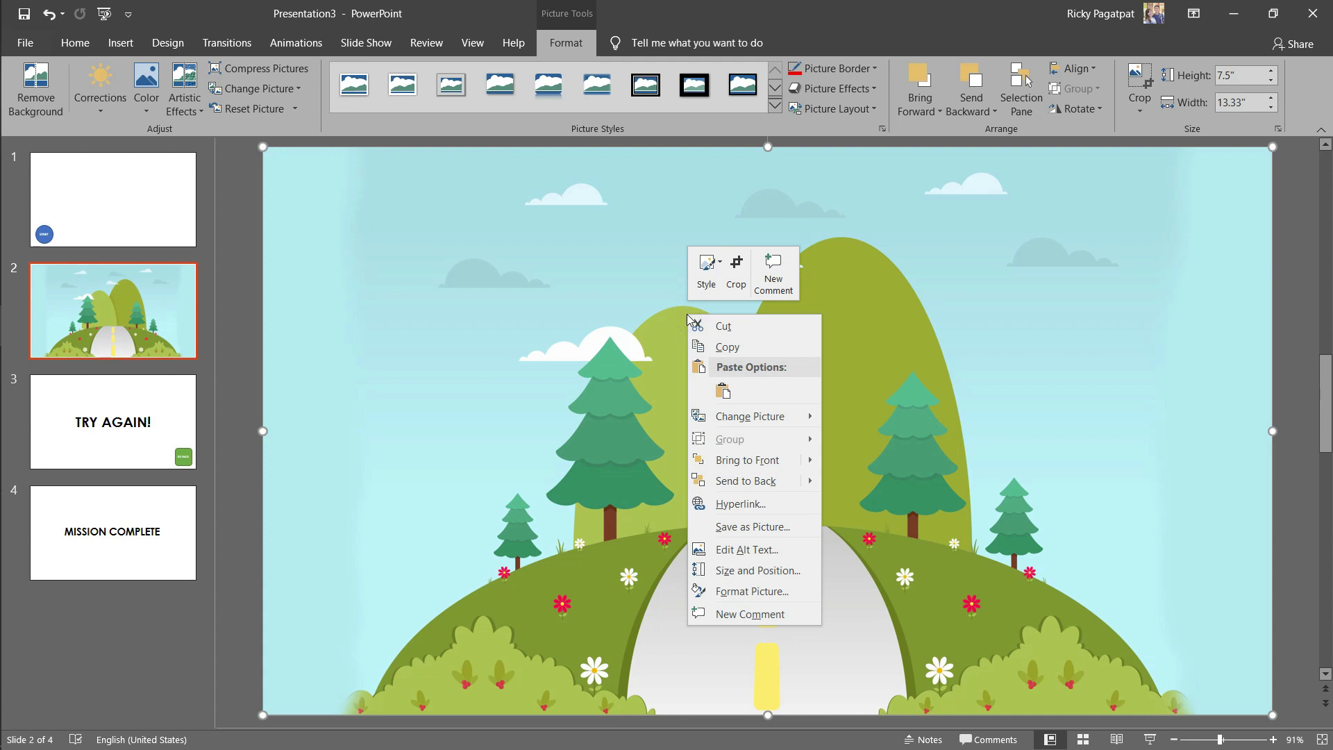
click(733, 481)
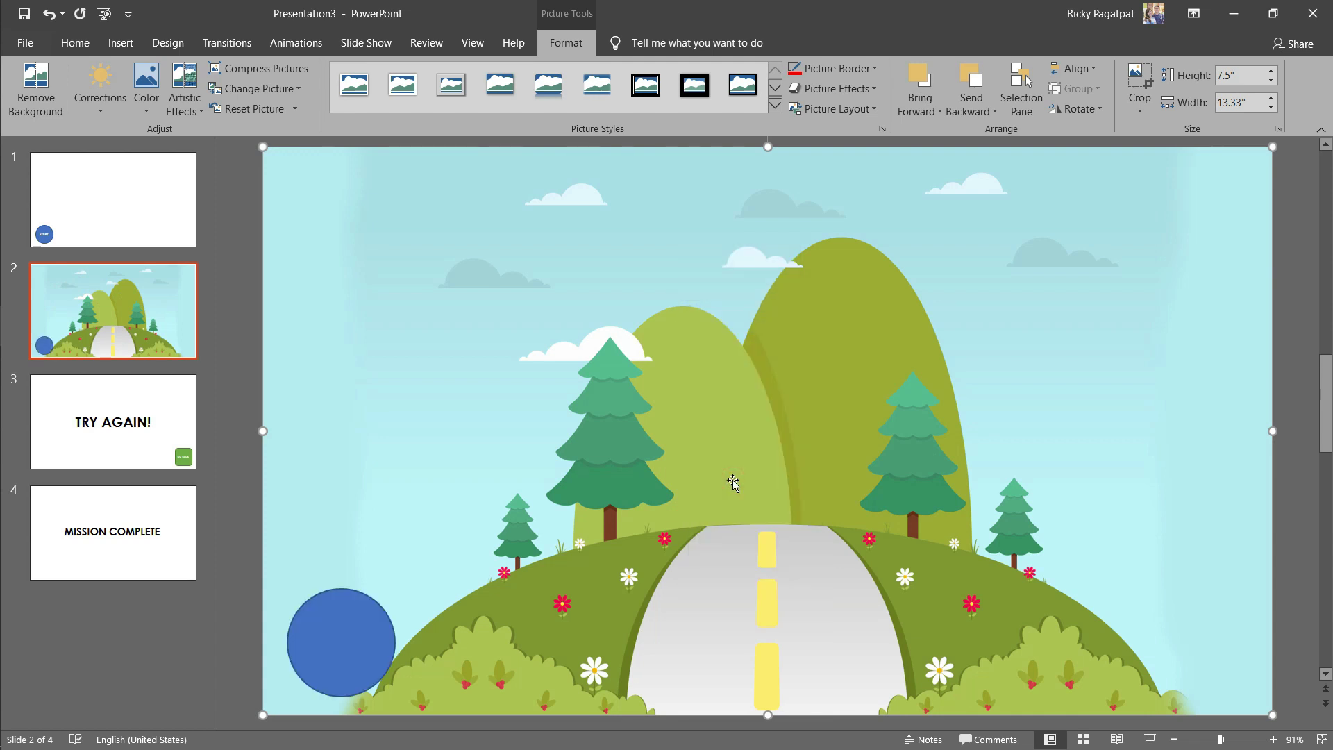
Step: Draw a rectangle beside the starting circle, size it, duplicate it and restyle its colour
click(121, 44)
click(305, 108)
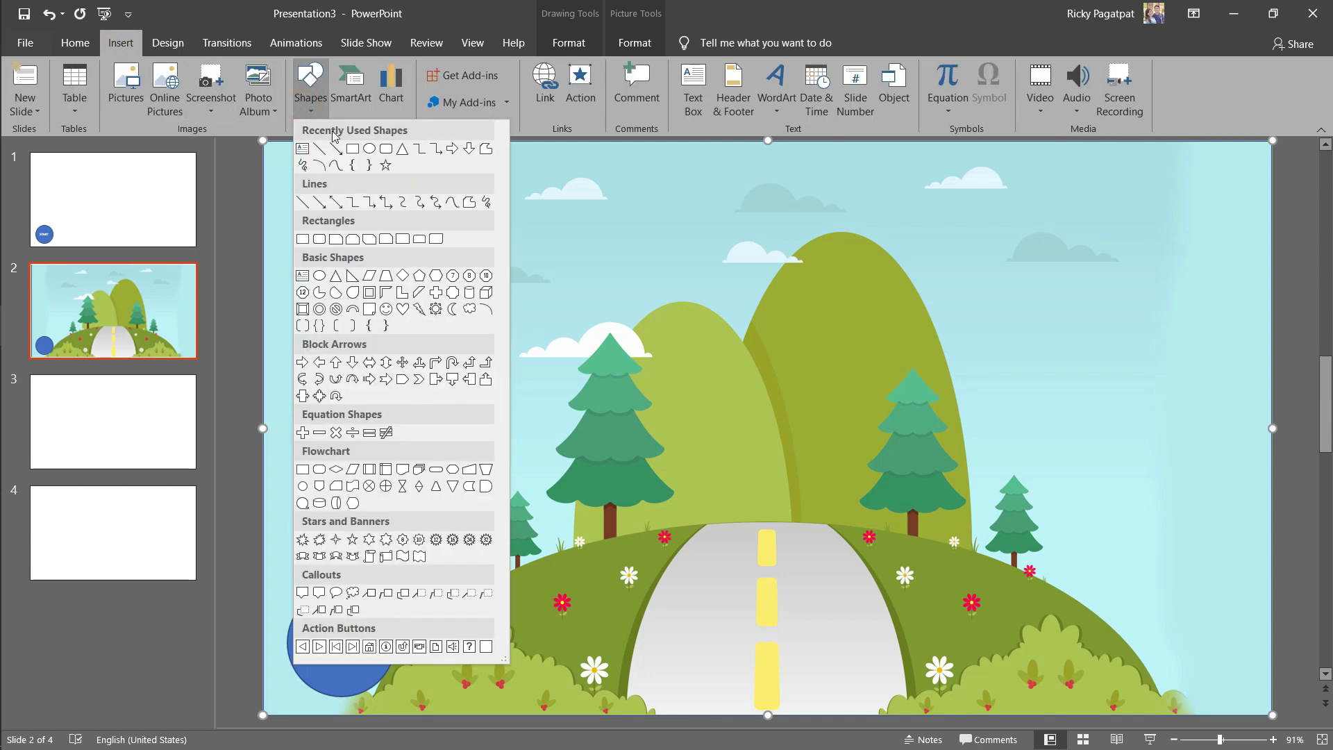
click(353, 149)
mouse_move(341, 587)
mouse_down()
mouse_move(486, 631)
mouse_move(563, 688)
mouse_up()
drag(479, 634, 489, 639)
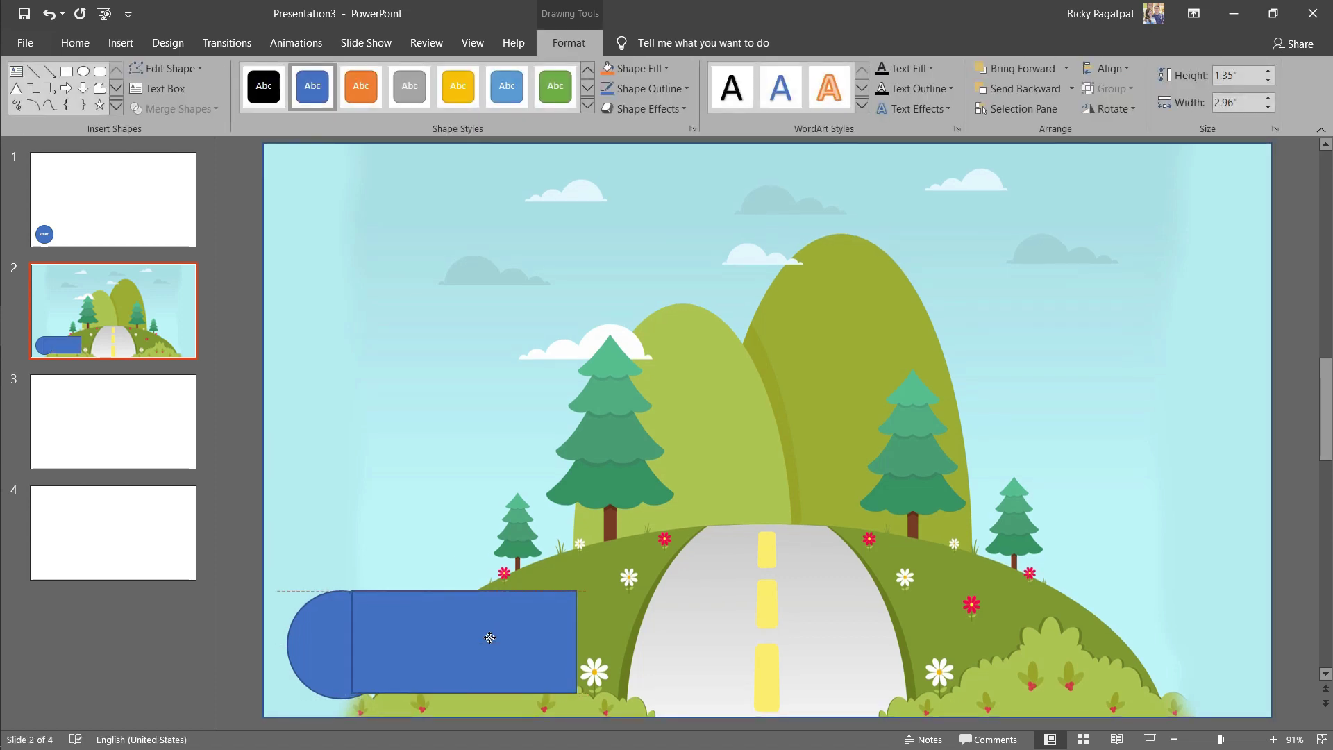
drag(466, 591, 465, 599)
key(ctrl+d)
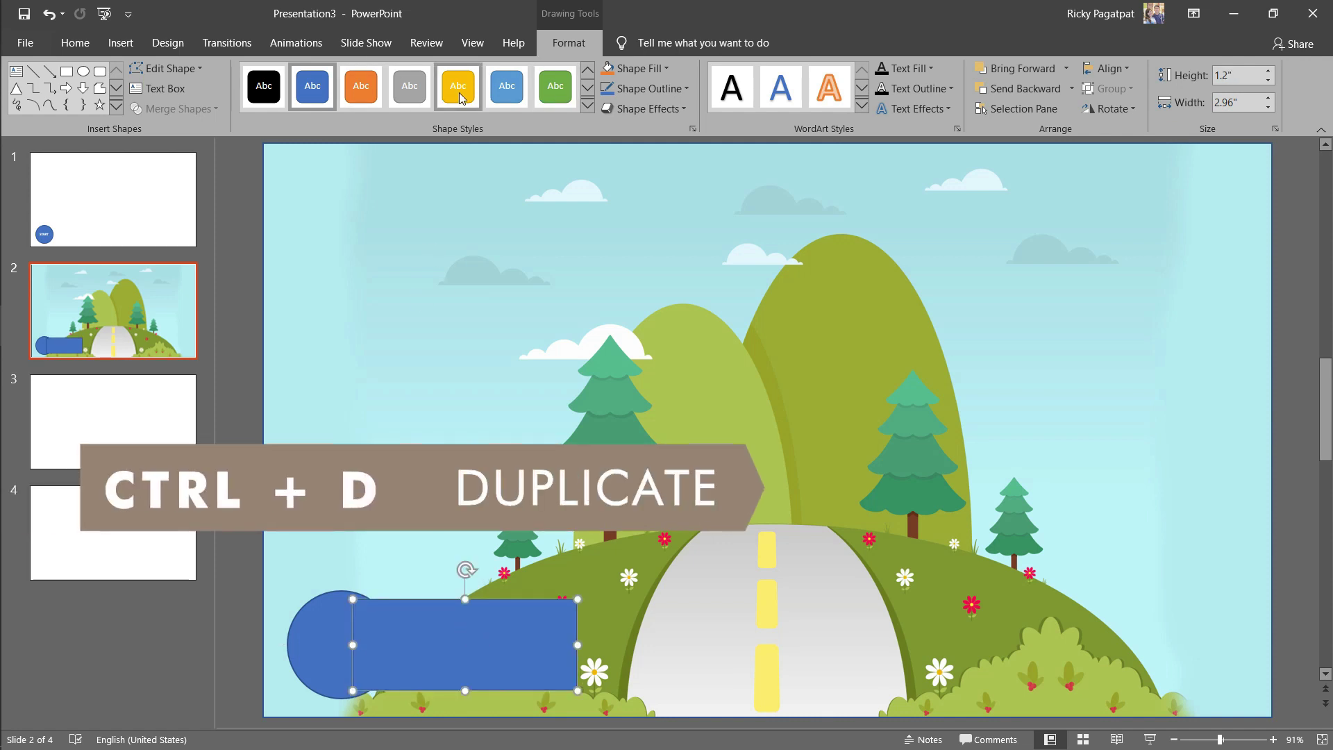
click(459, 88)
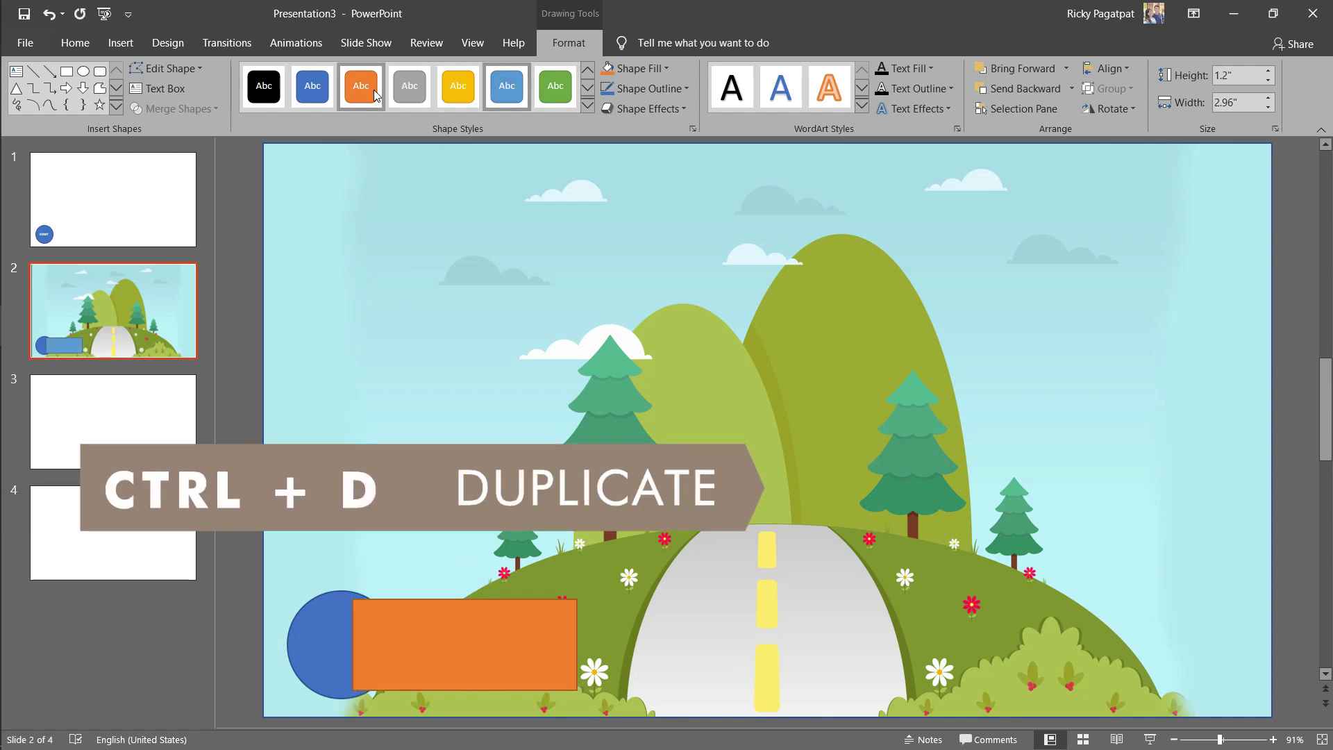
Step: Arrange rectangle copies into an upright bar and a long top horizontal bar of the path
drag(561, 645, 737, 577)
drag(640, 501, 736, 570)
drag(660, 525, 759, 383)
key(ctrl+d)
drag(778, 447, 552, 498)
drag(589, 581, 473, 398)
drag(464, 308, 738, 250)
key(ctrl+d)
drag(797, 288, 605, 257)
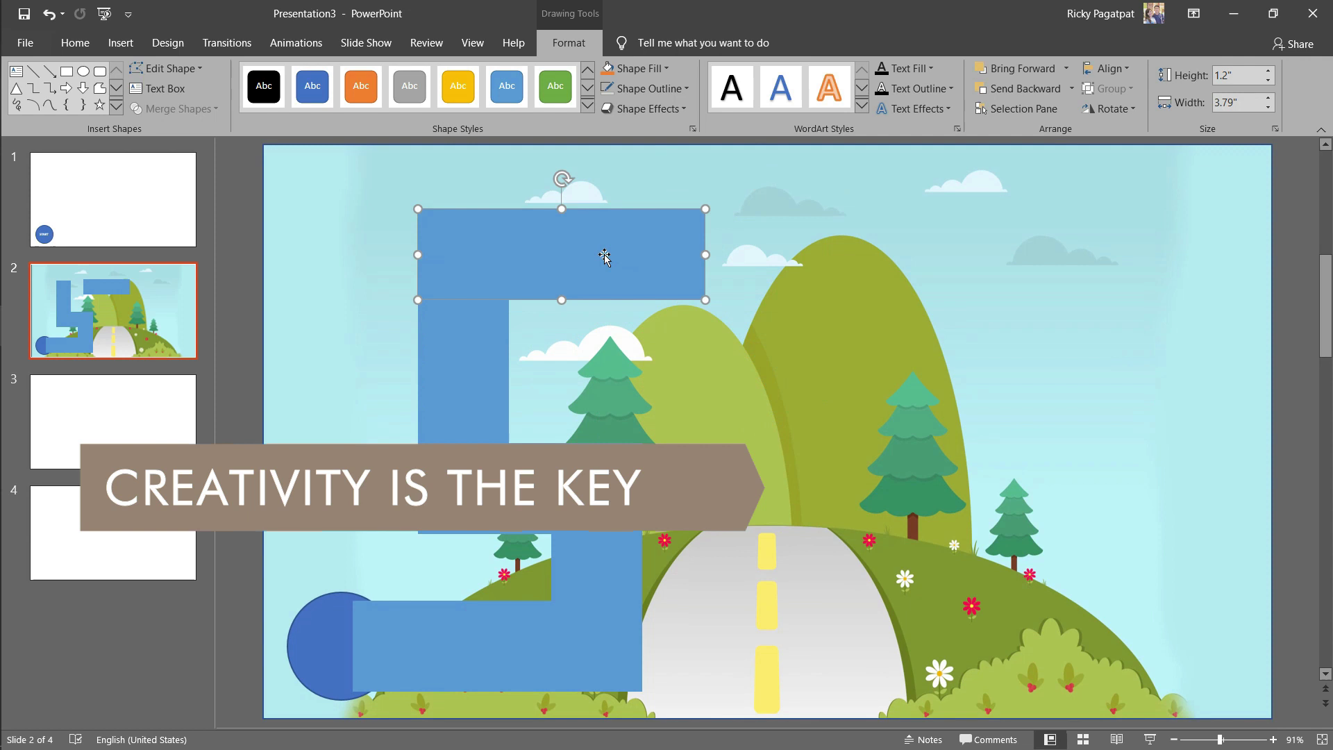
drag(705, 255, 1090, 254)
Step: Copy the bar down the right end and put a circle copy in front at its bottom
click(467, 369)
drag(467, 369, 1119, 317)
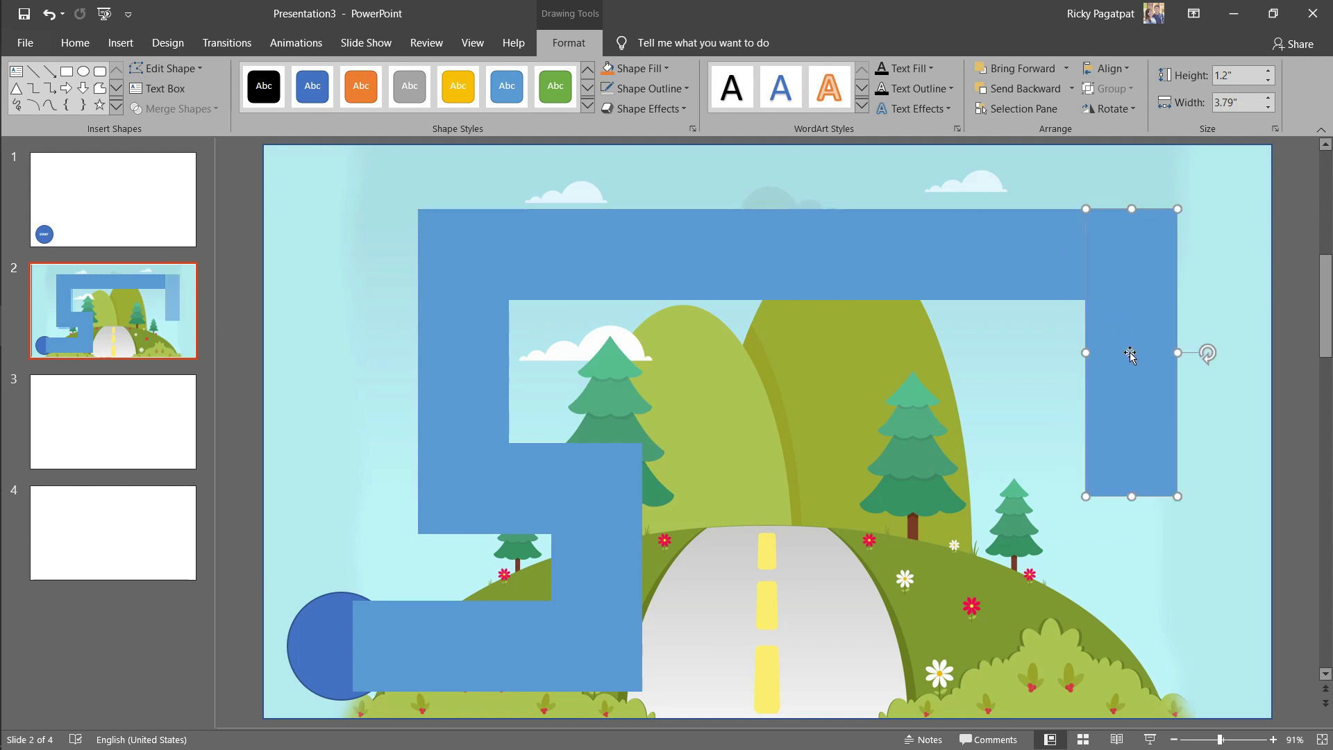
drag(1134, 497, 1131, 647)
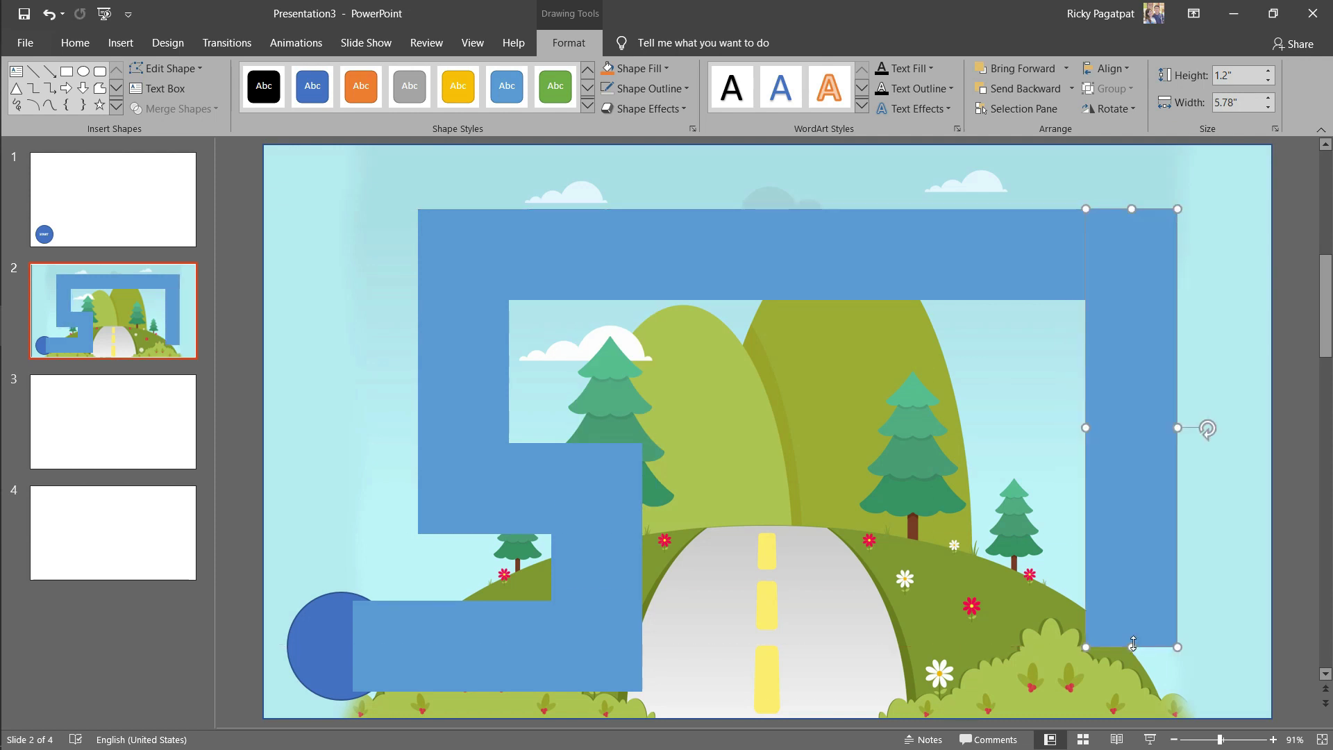
click(329, 637)
drag(329, 638, 1138, 646)
right_click(326, 628)
click(371, 416)
click(802, 651)
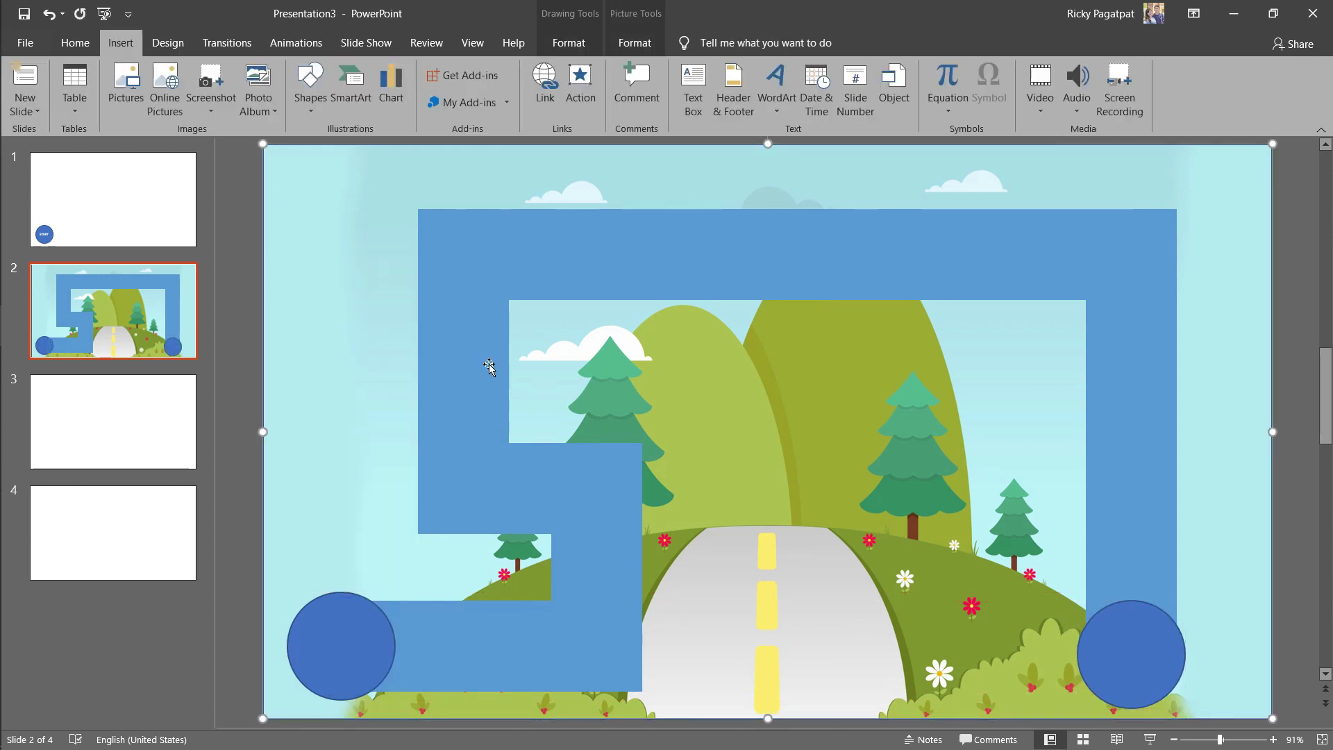
Step: Replace slide 3's body box with a large TRY AGAIN! title moved to mid-slide
click(149, 414)
click(565, 299)
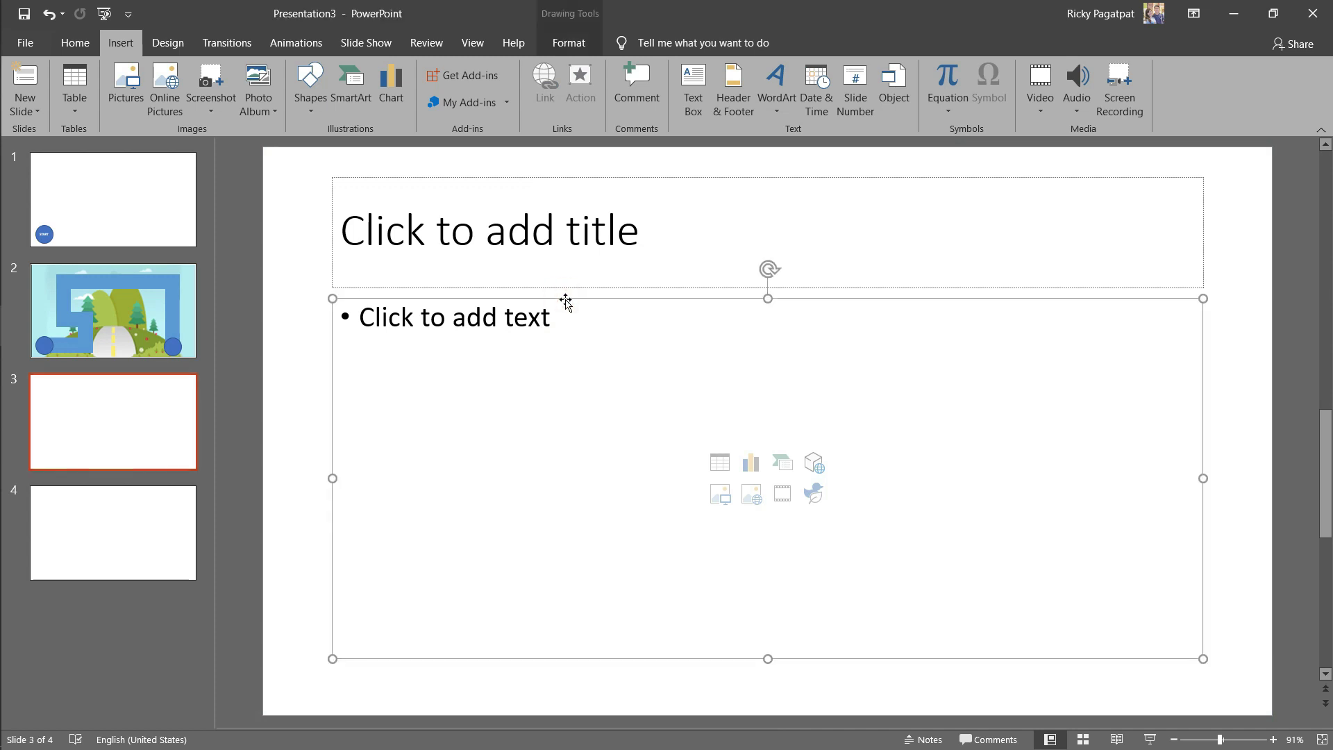
key(Delete)
click(586, 261)
text(TRY AGAIN!)
key(ctrl+a)
key(ctrl+shift+period)
key(ctrl+shift+period)
key(ctrl+shift+period)
key(ctrl+shift+period)
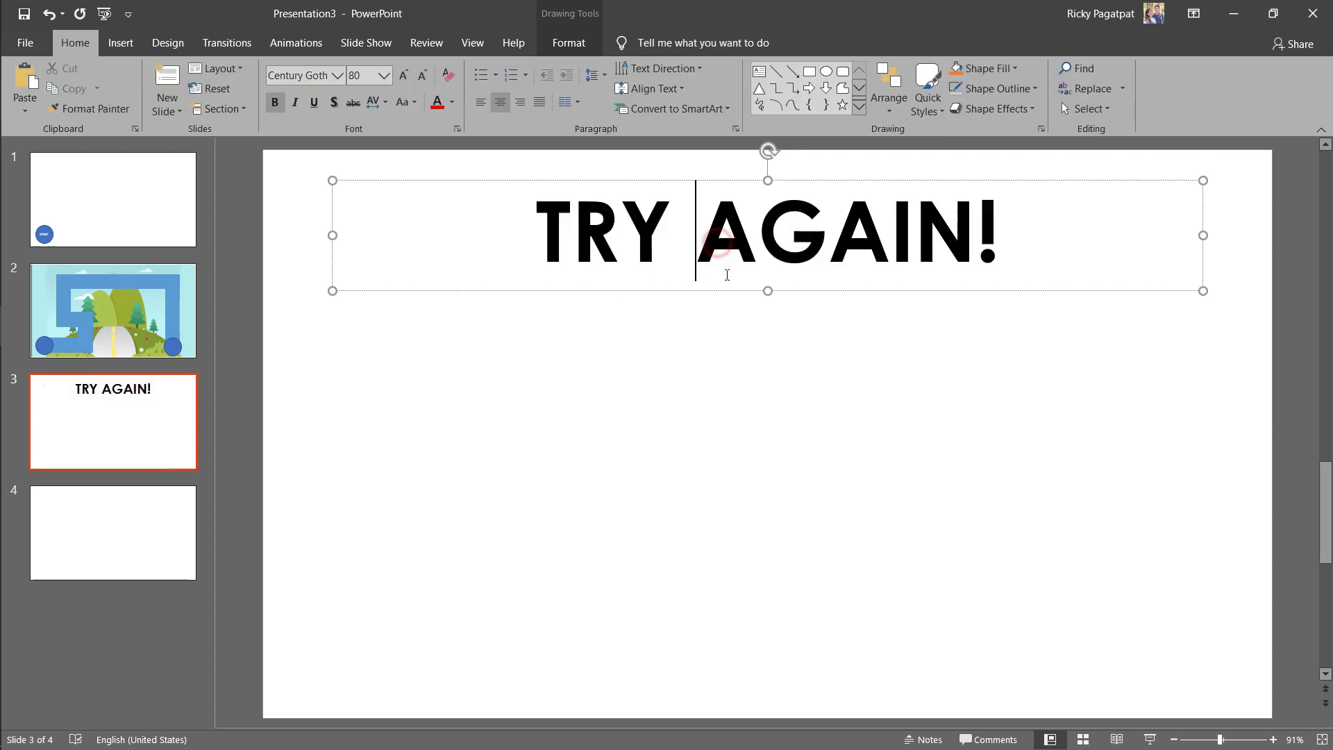
drag(729, 288, 705, 482)
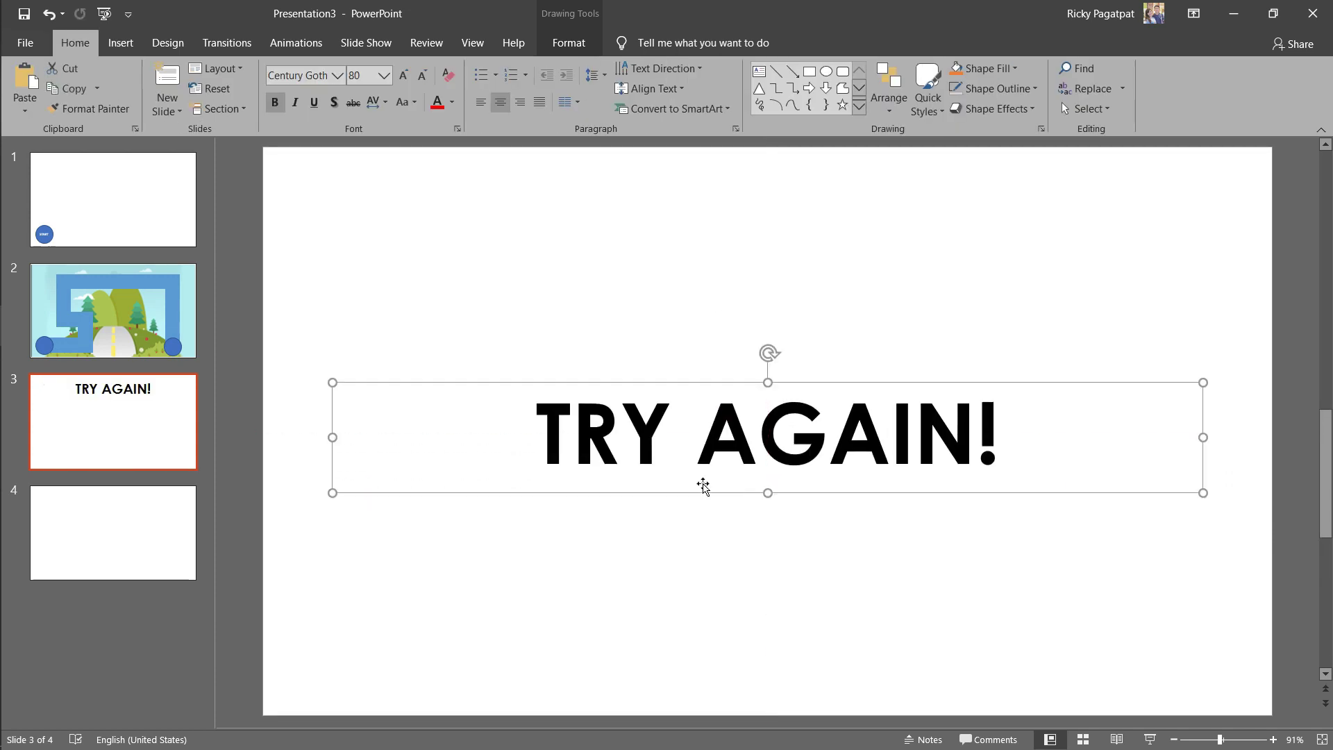
click(573, 551)
Step: Add a green rounded rectangle at the lower right reading GO BACK
click(120, 43)
click(311, 84)
click(418, 151)
drag(1141, 575, 1244, 686)
click(548, 91)
right_click(1180, 608)
click(1241, 345)
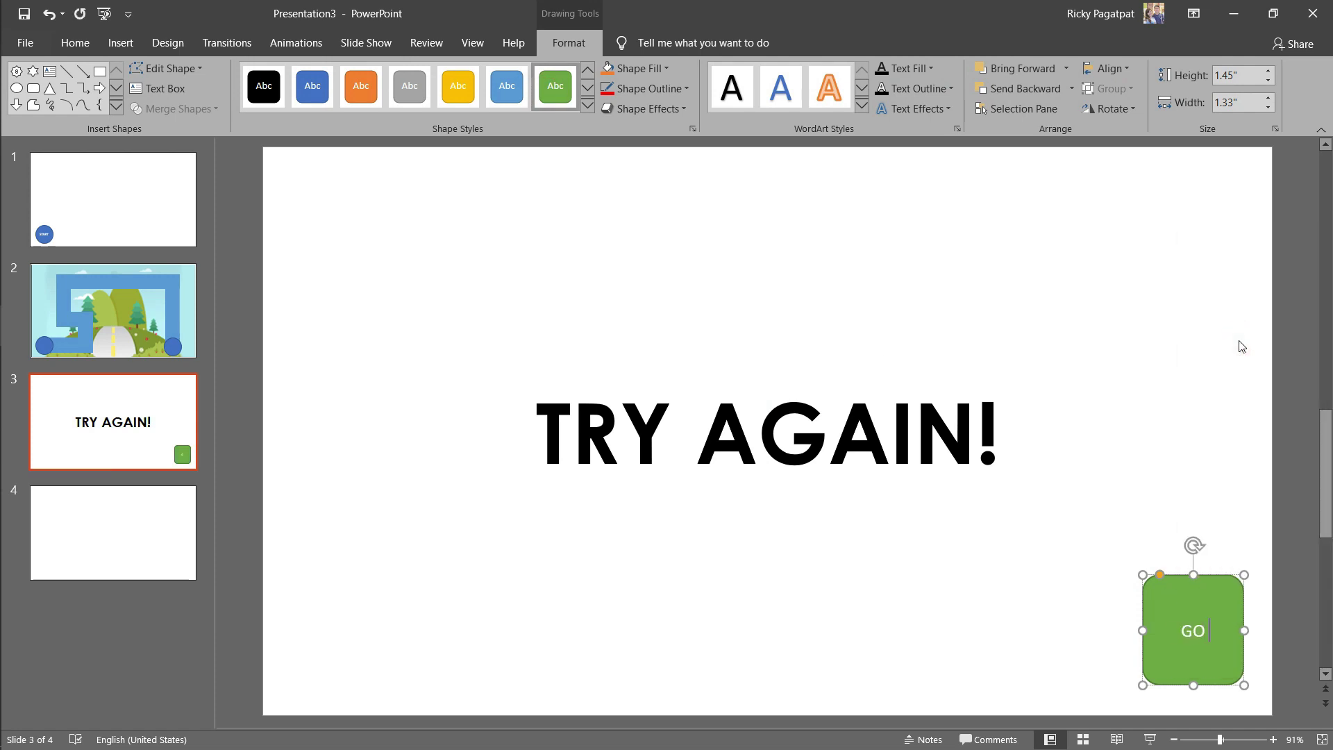
click(1297, 461)
Step: Hyperlink the GO BACK button to Slide 1
click(1214, 587)
right_click(1206, 578)
click(1166, 413)
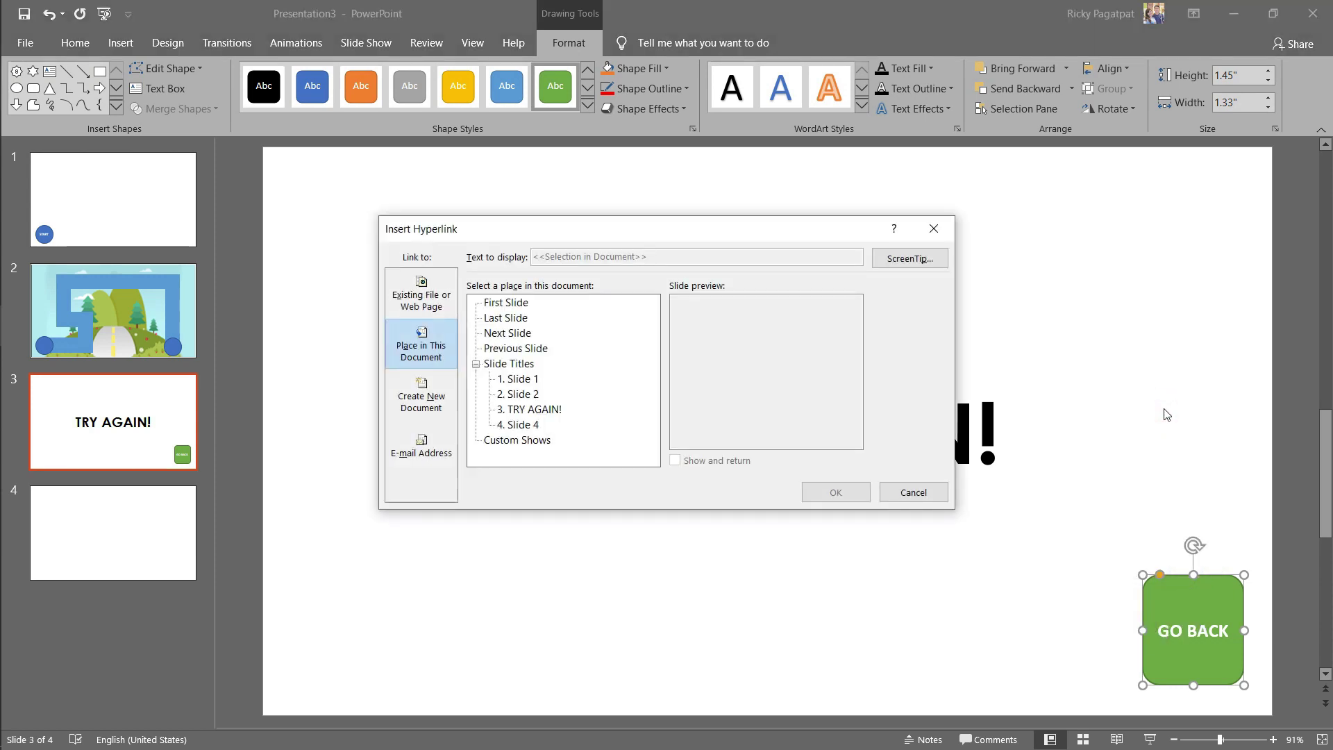
click(540, 379)
click(808, 492)
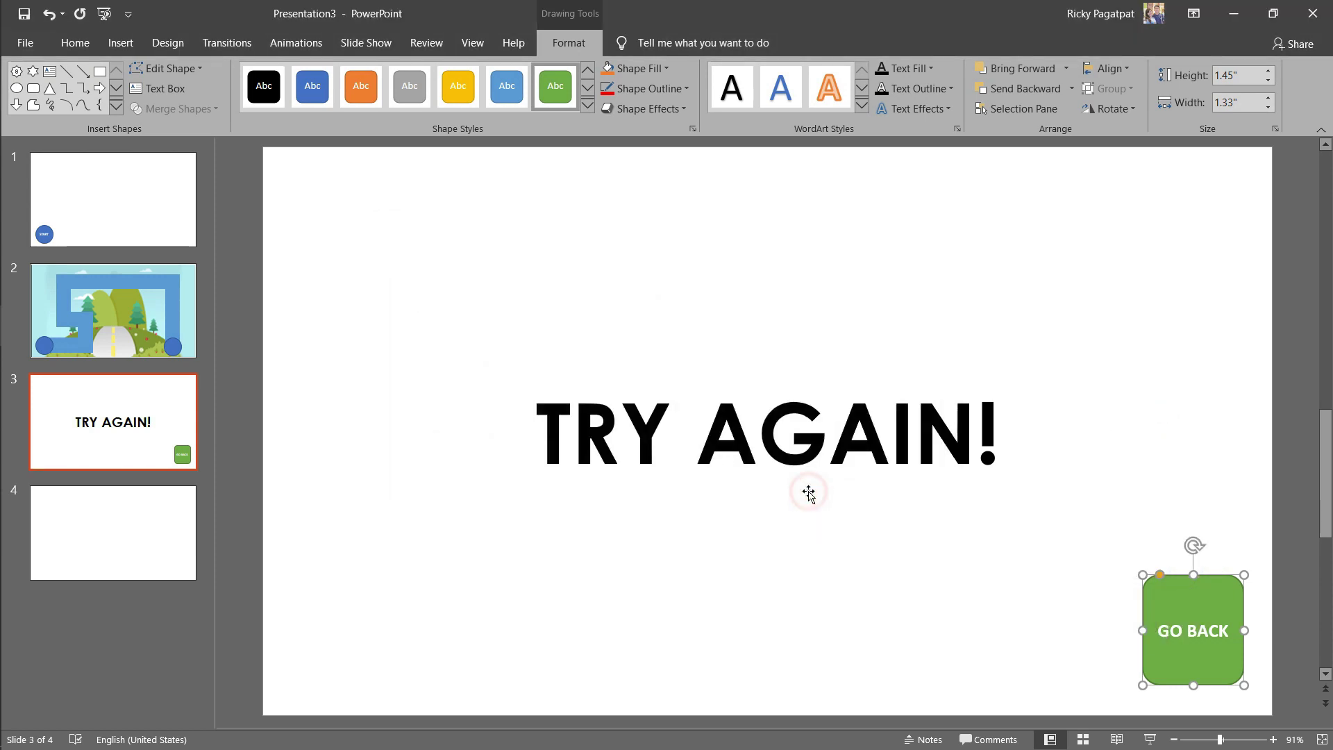
click(851, 615)
Step: Title slide 4 MISSION COMPLETE in bold, centred, enlarged text moved to mid-slide
click(169, 542)
click(553, 224)
text(MISSIO)
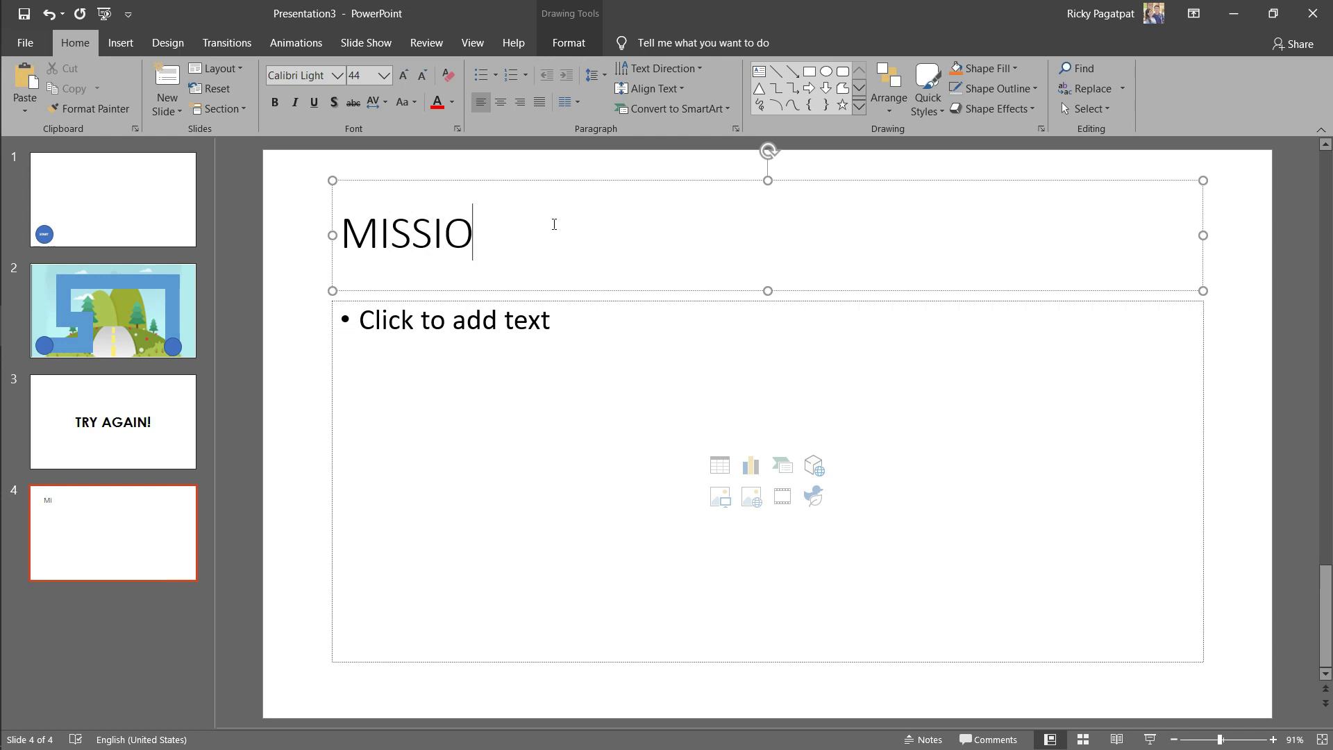
text(N COMPLETE)
key(ctrl+a)
key(ctrl+b)
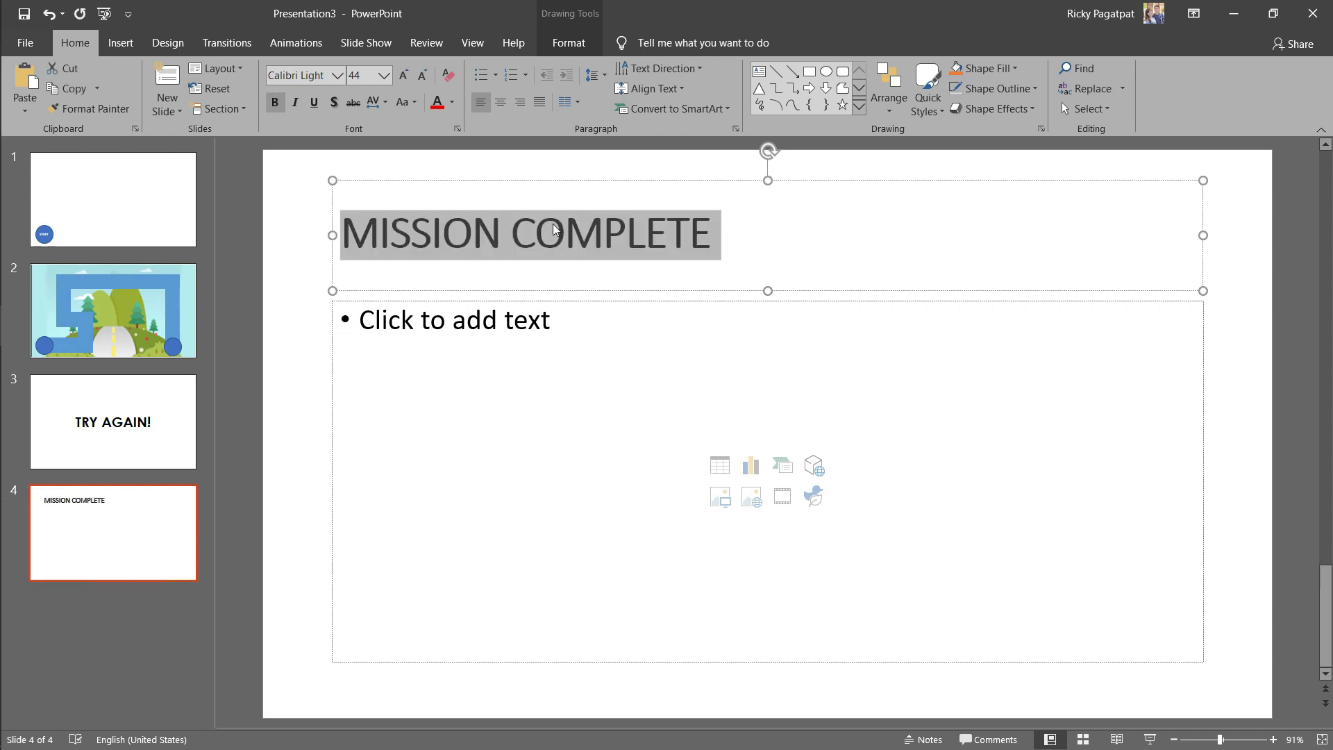
key(ctrl+e)
key(ctrl+shift+period)
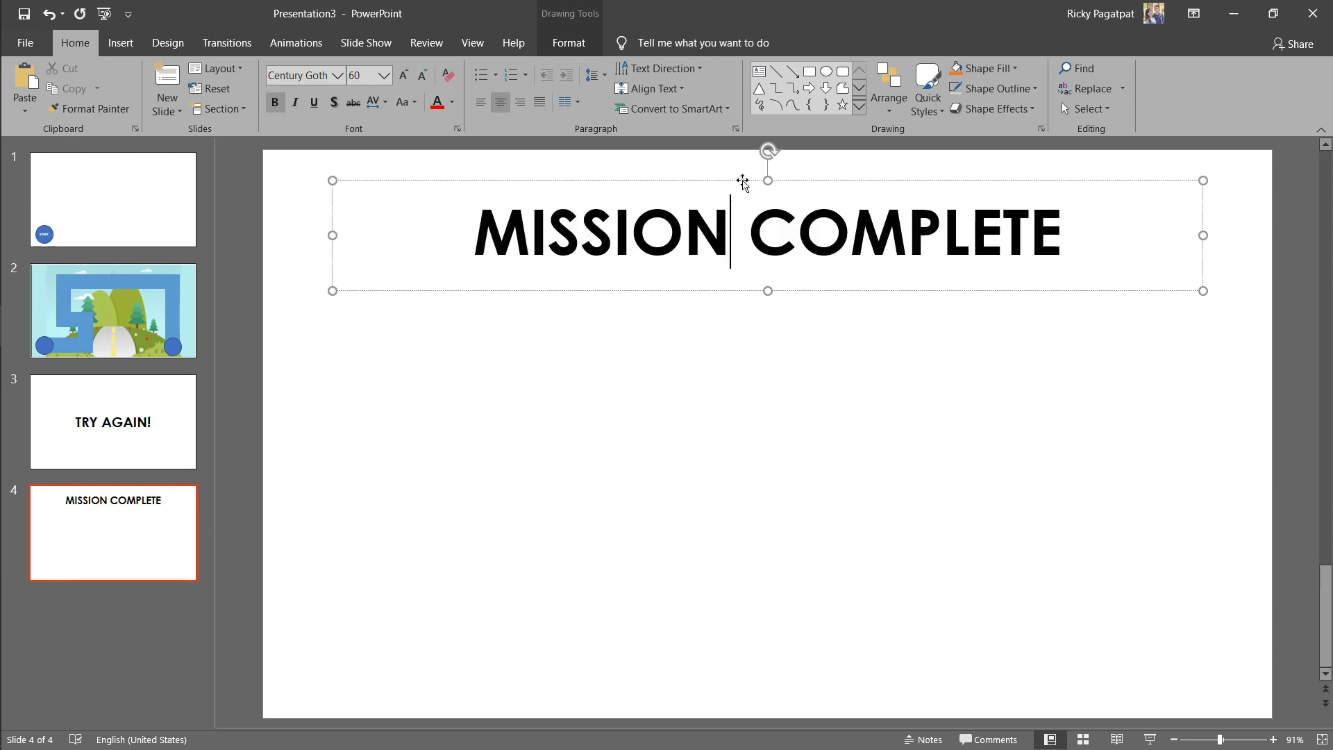
drag(742, 181, 734, 368)
click(726, 306)
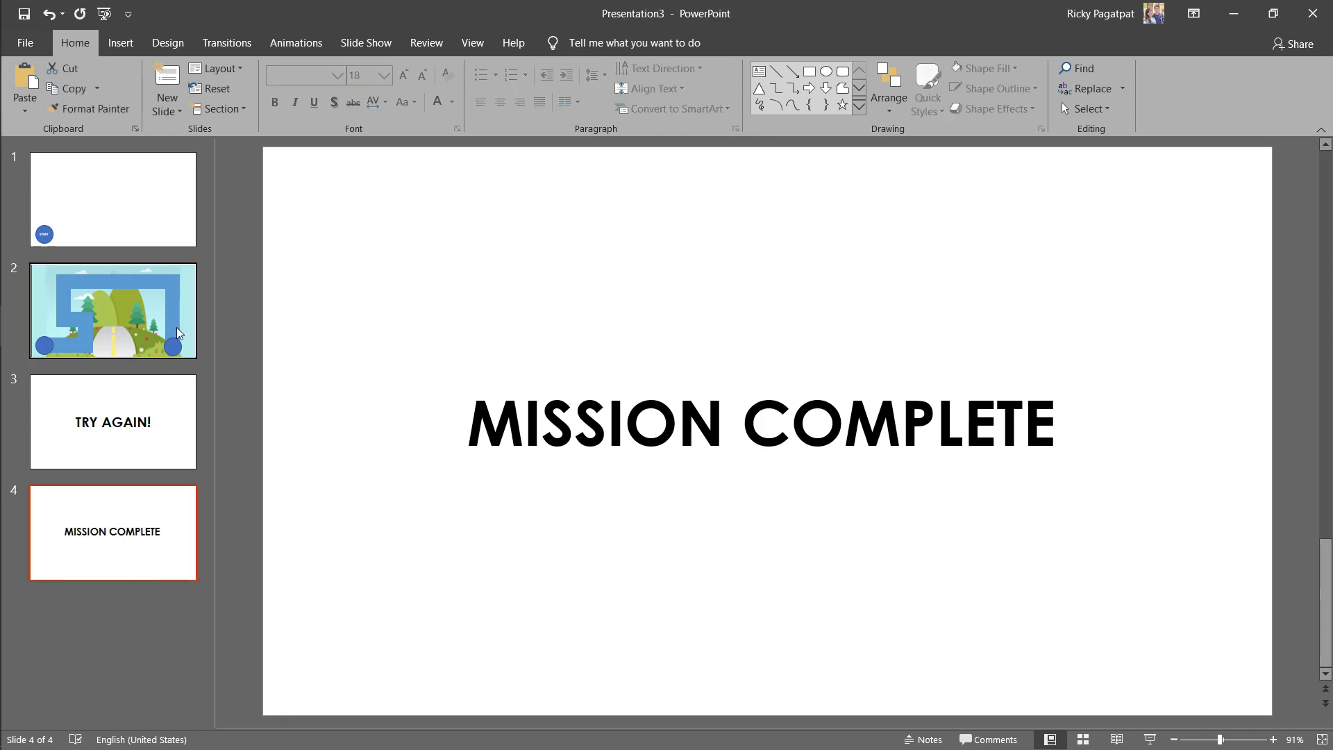
Step: Return to the maze slide and select its background picture
click(170, 314)
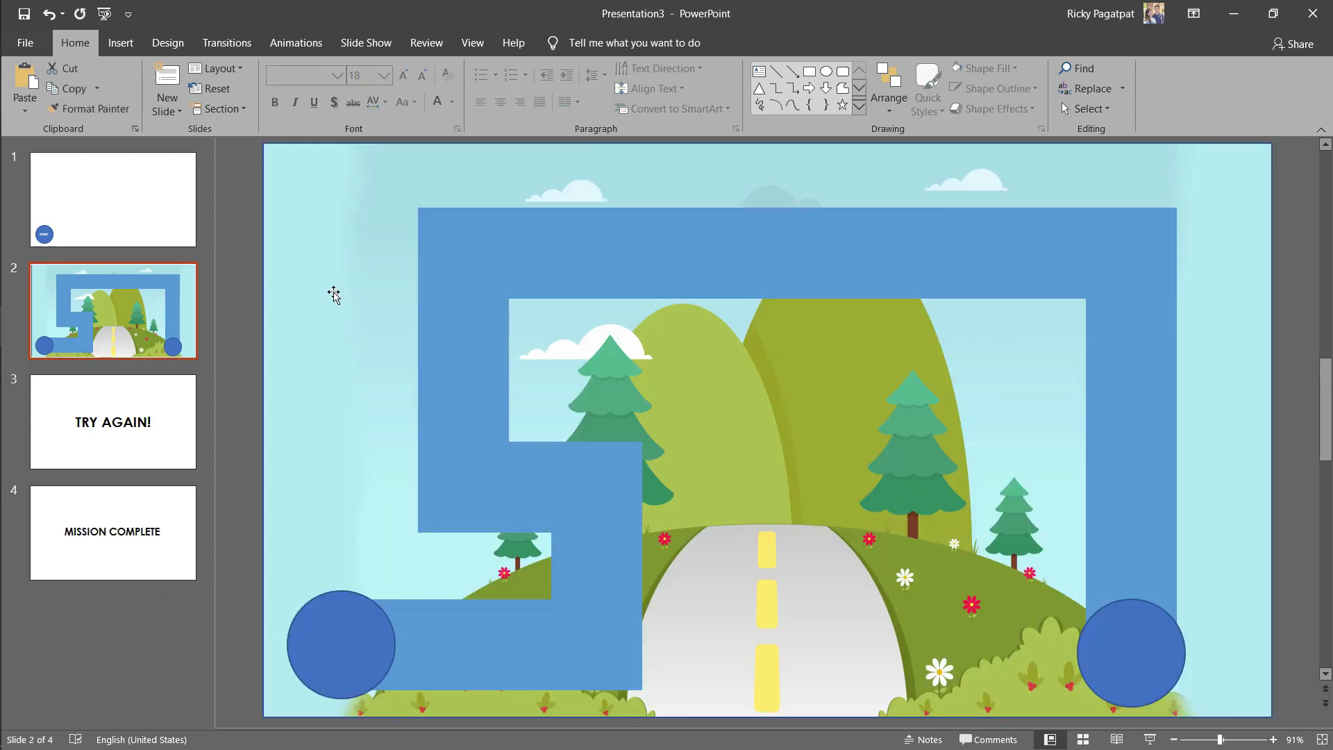
click(335, 291)
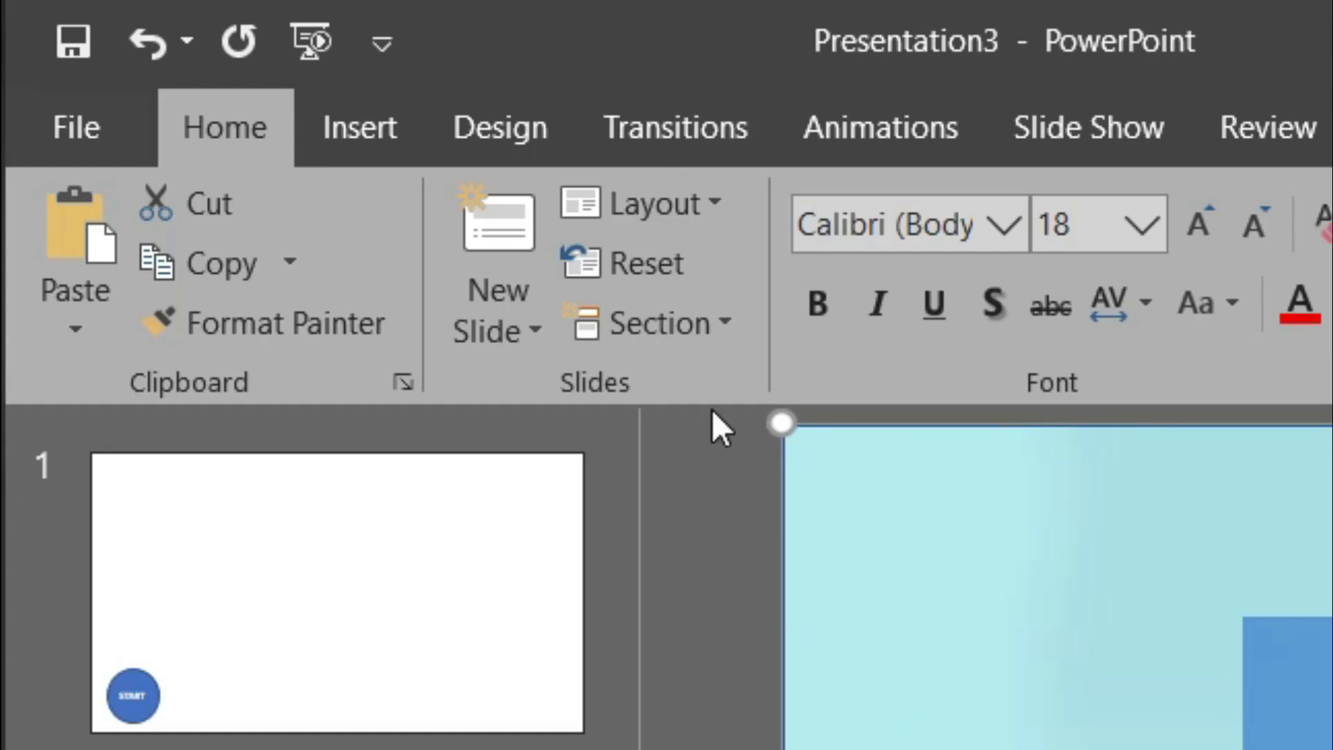
click(369, 125)
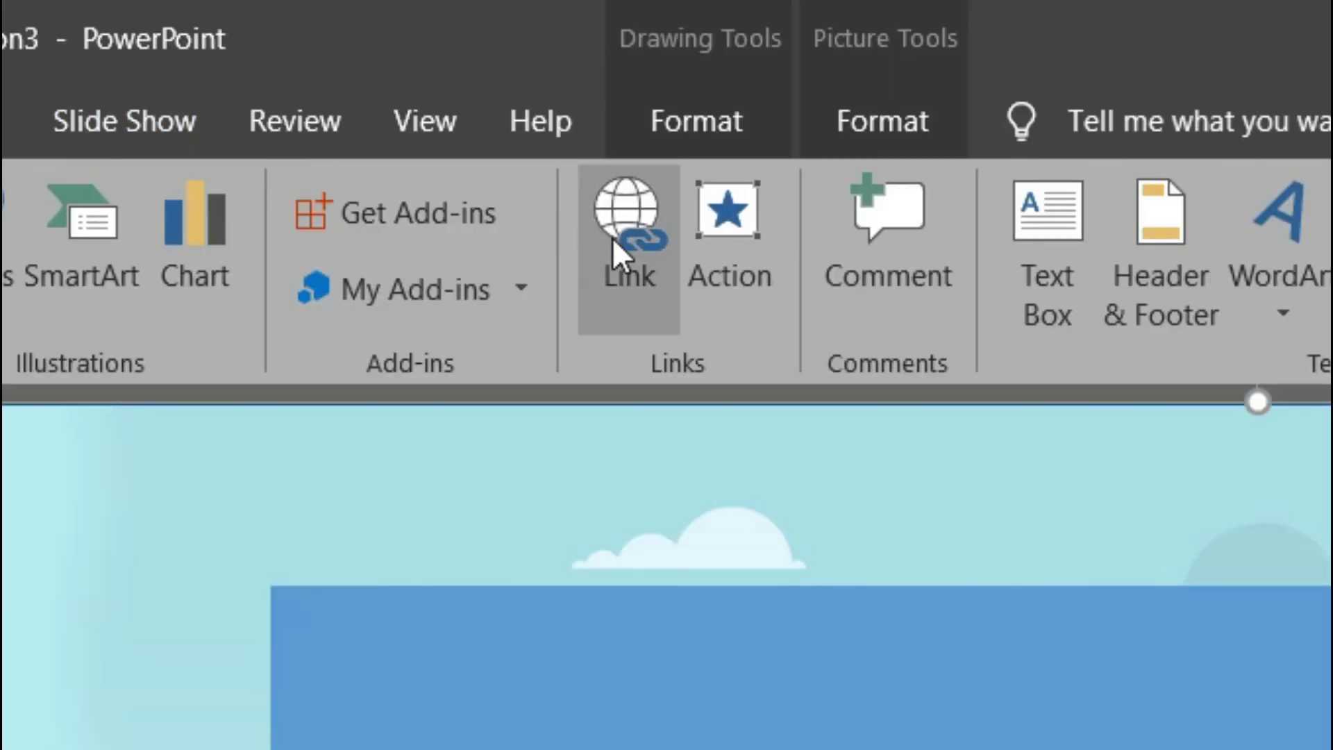
Step: Give the background picture a Mouse Over hyperlink to slide 3, TRY AGAIN!
click(739, 285)
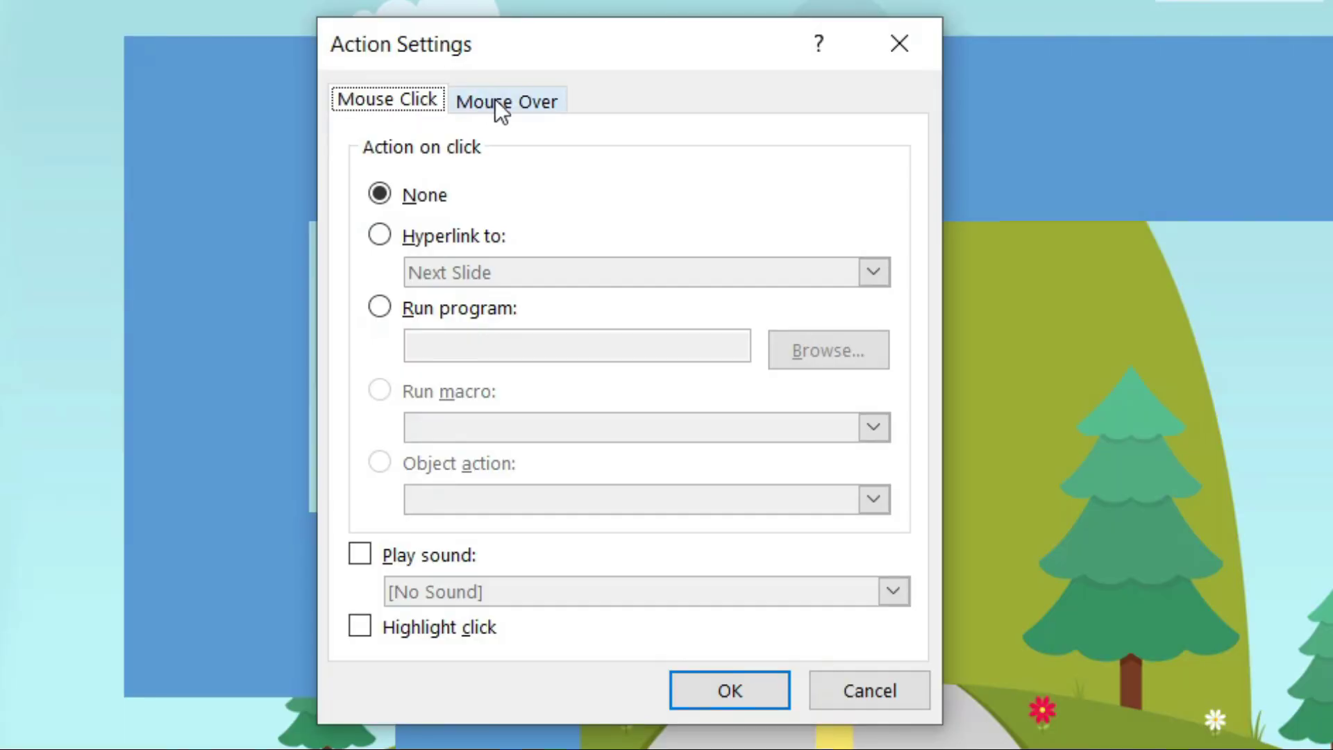
click(534, 99)
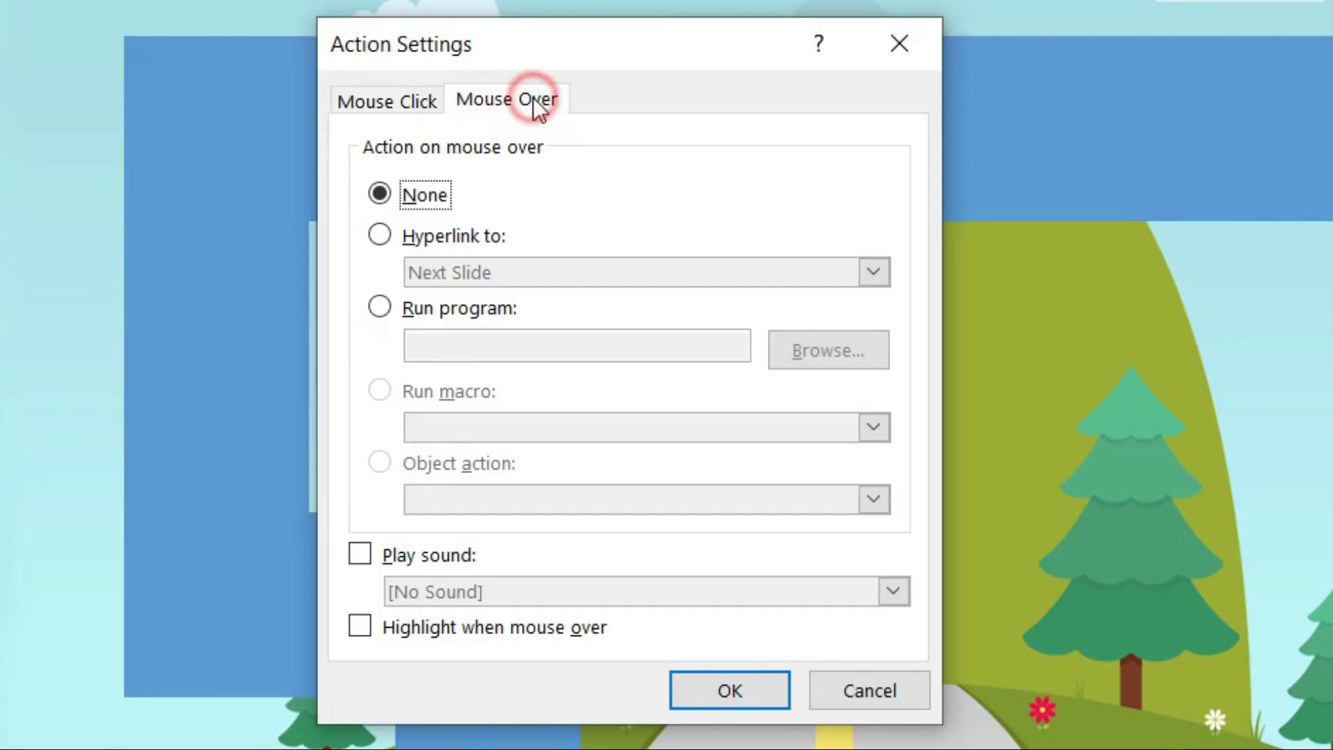
click(455, 239)
click(480, 269)
click(471, 531)
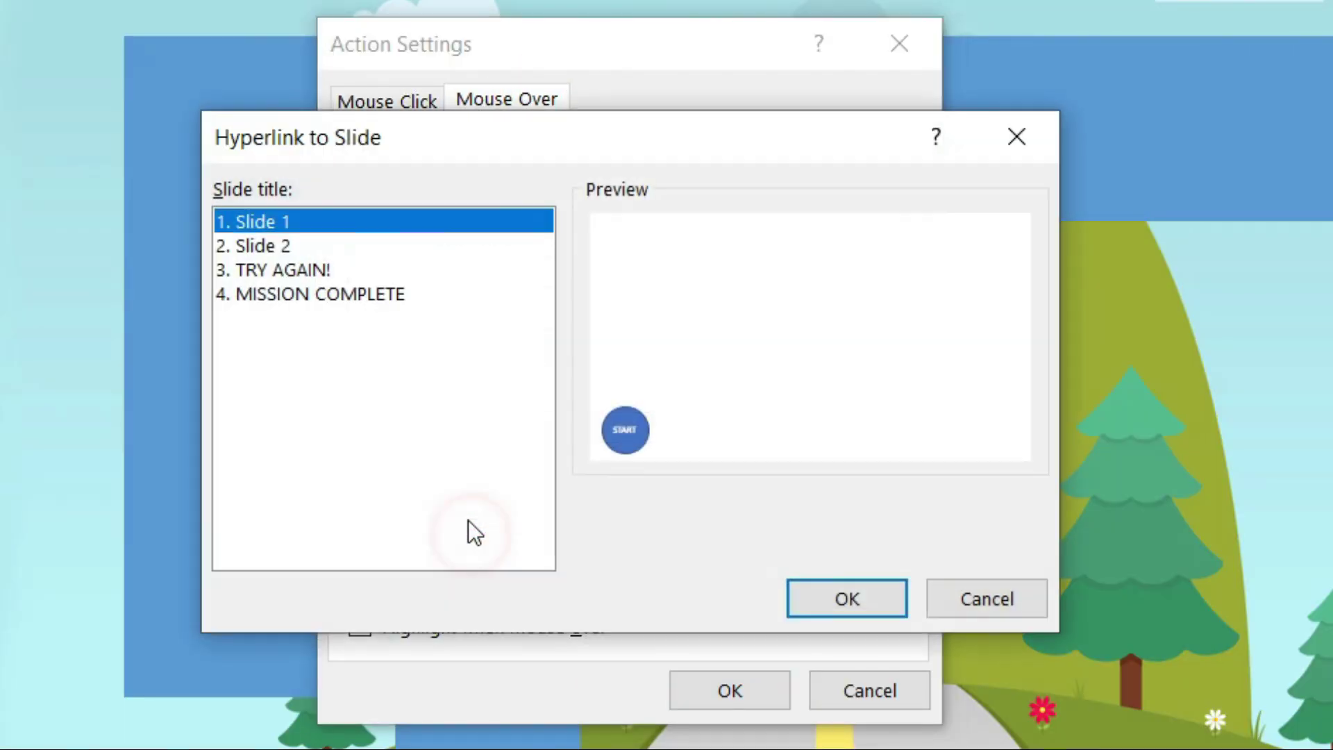
click(324, 267)
click(864, 600)
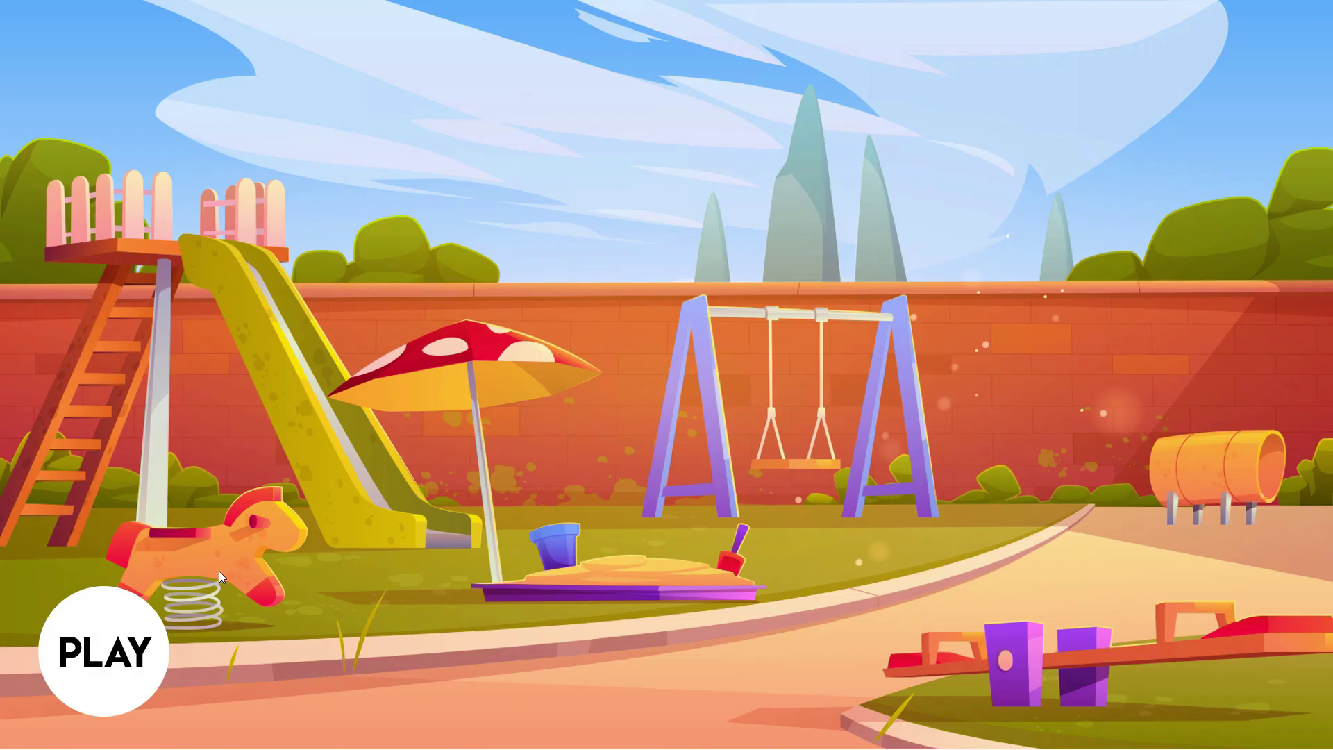
click(128, 655)
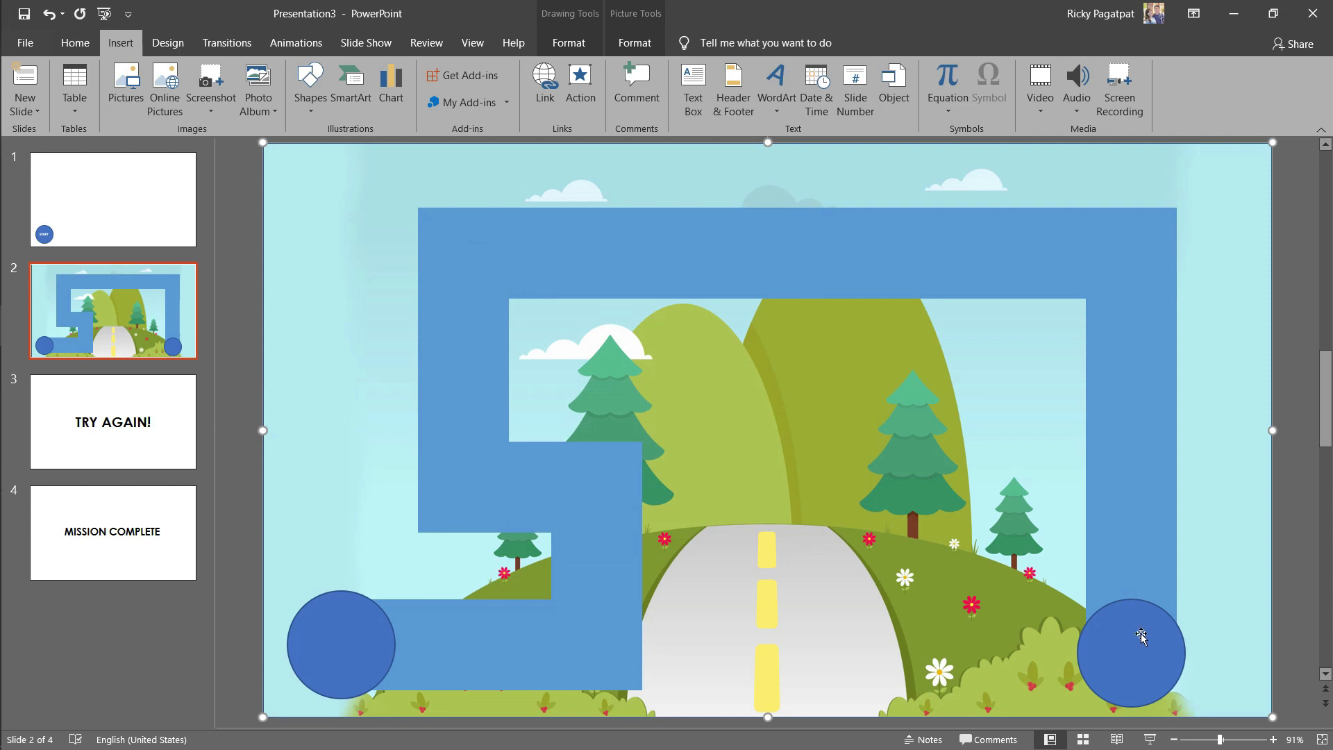
Step: Give the right-hand goal circle a Mouse Over hyperlink to slide 4, MISSION COMPLETE
click(1129, 651)
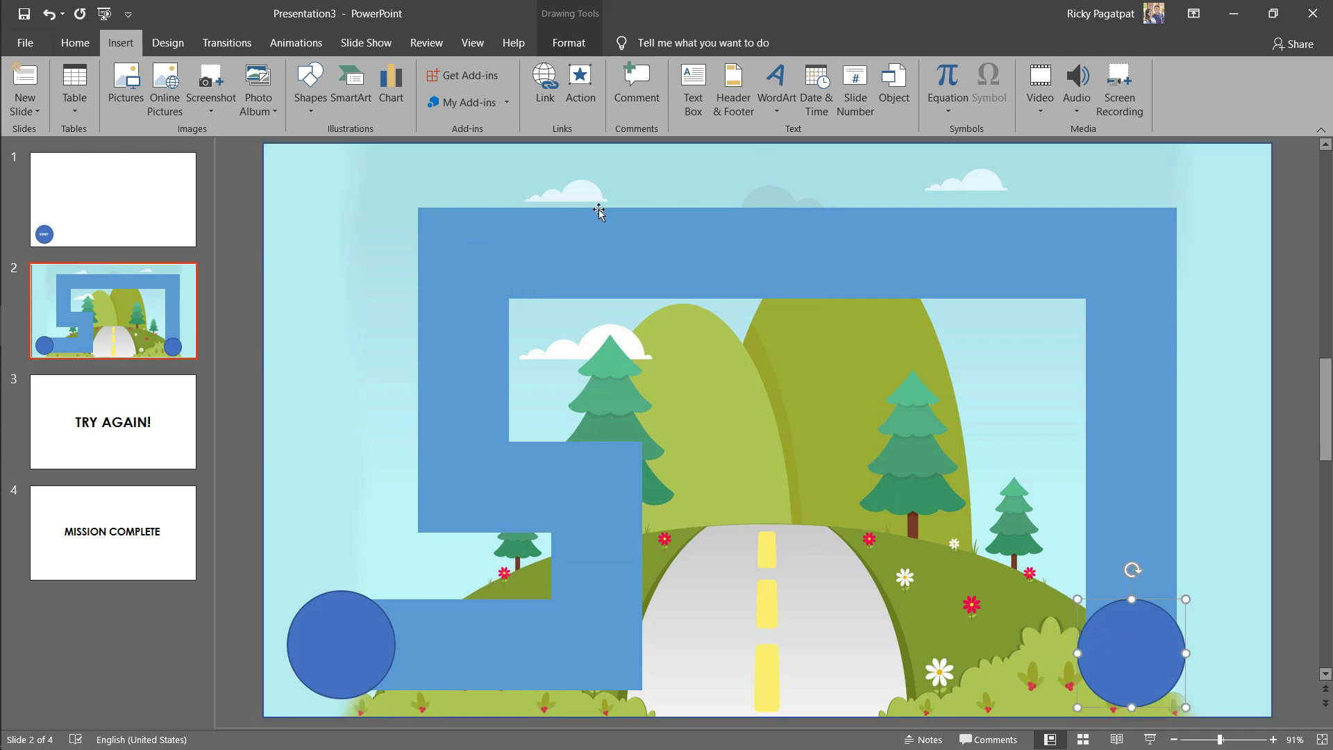
click(580, 83)
click(610, 238)
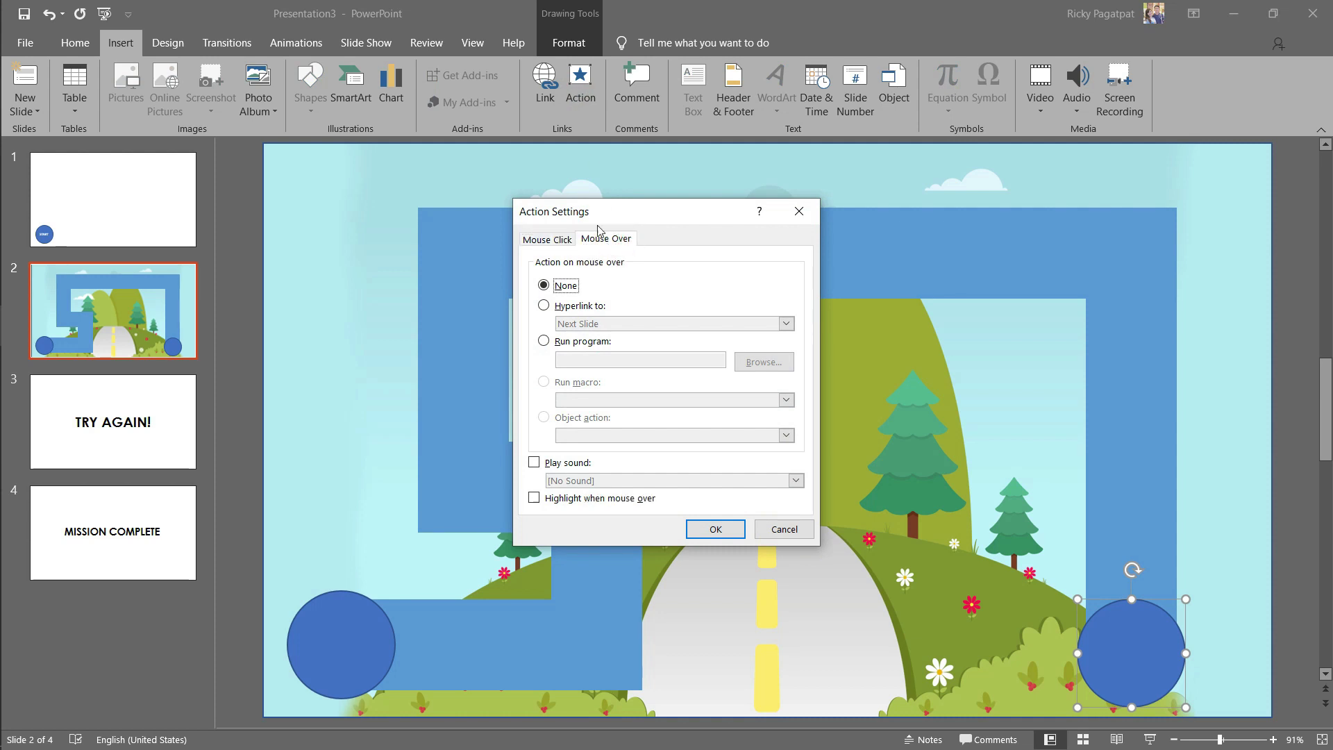
click(579, 305)
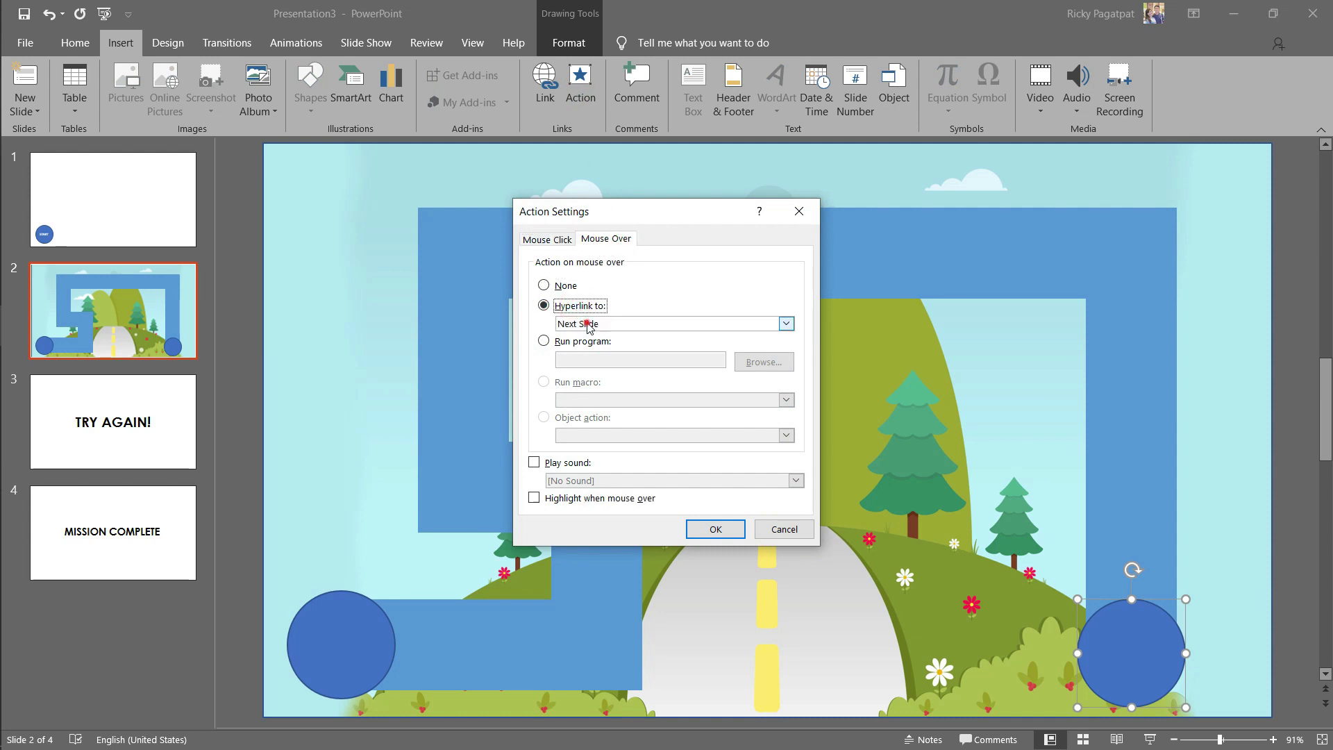
click(587, 324)
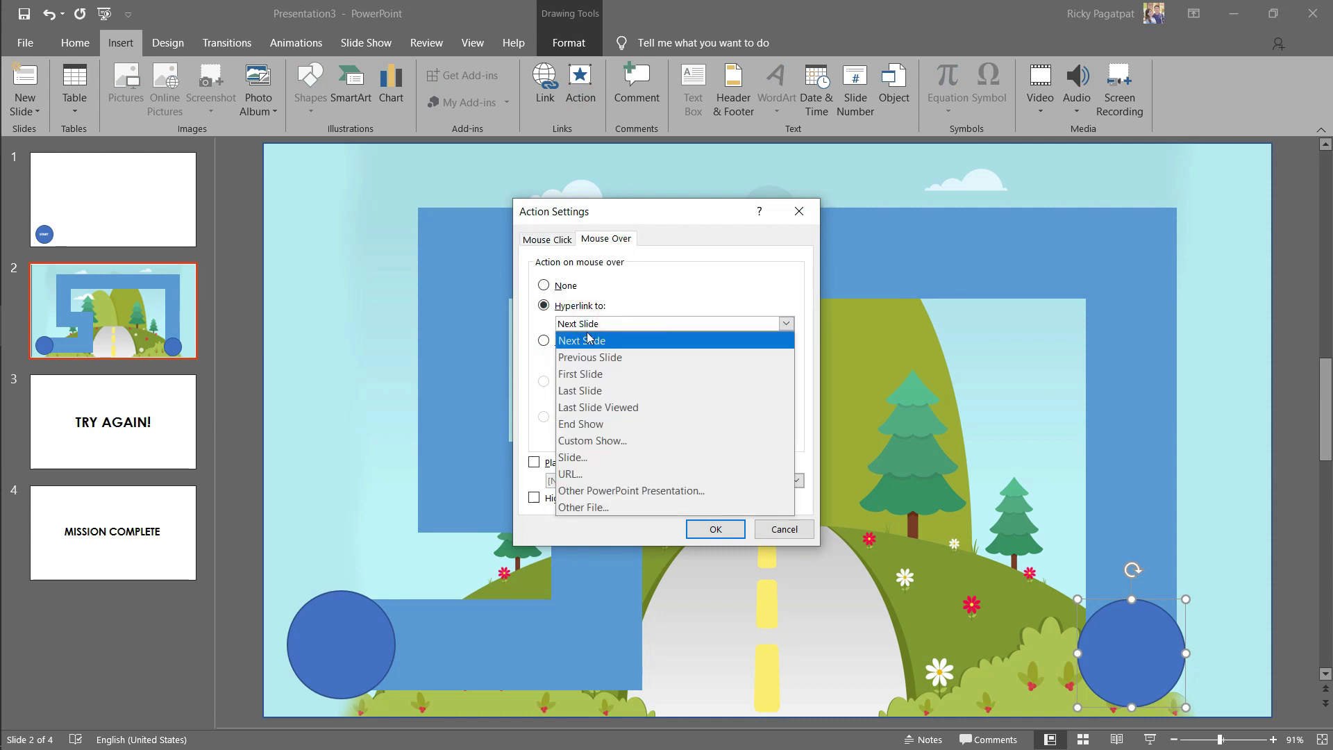
click(586, 457)
click(531, 335)
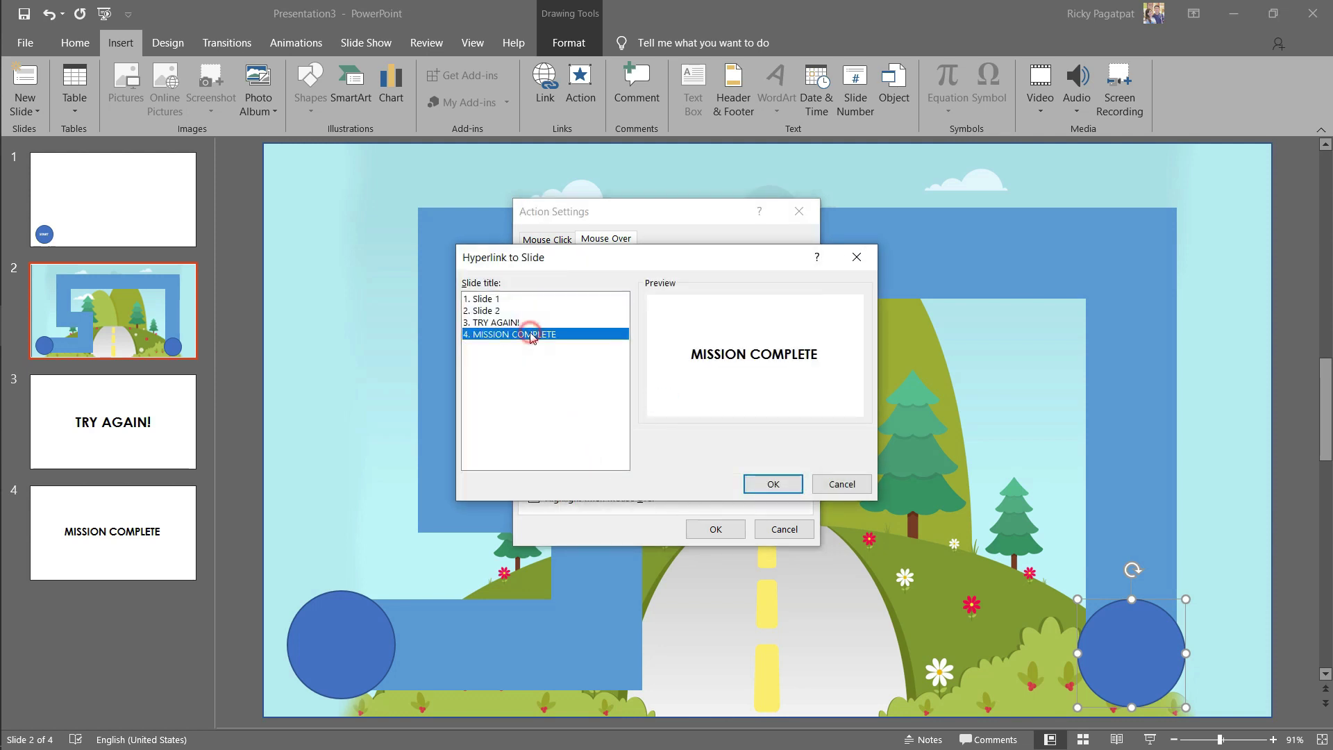
click(762, 481)
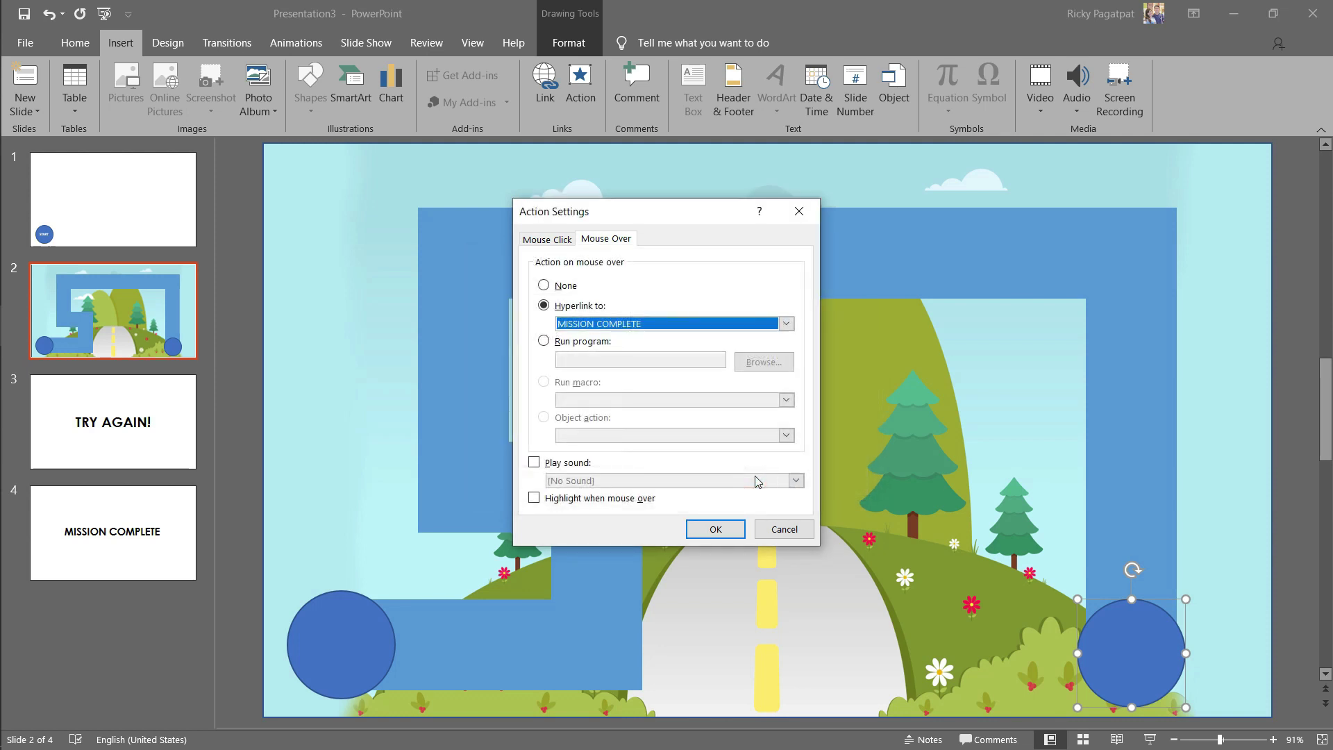
click(738, 526)
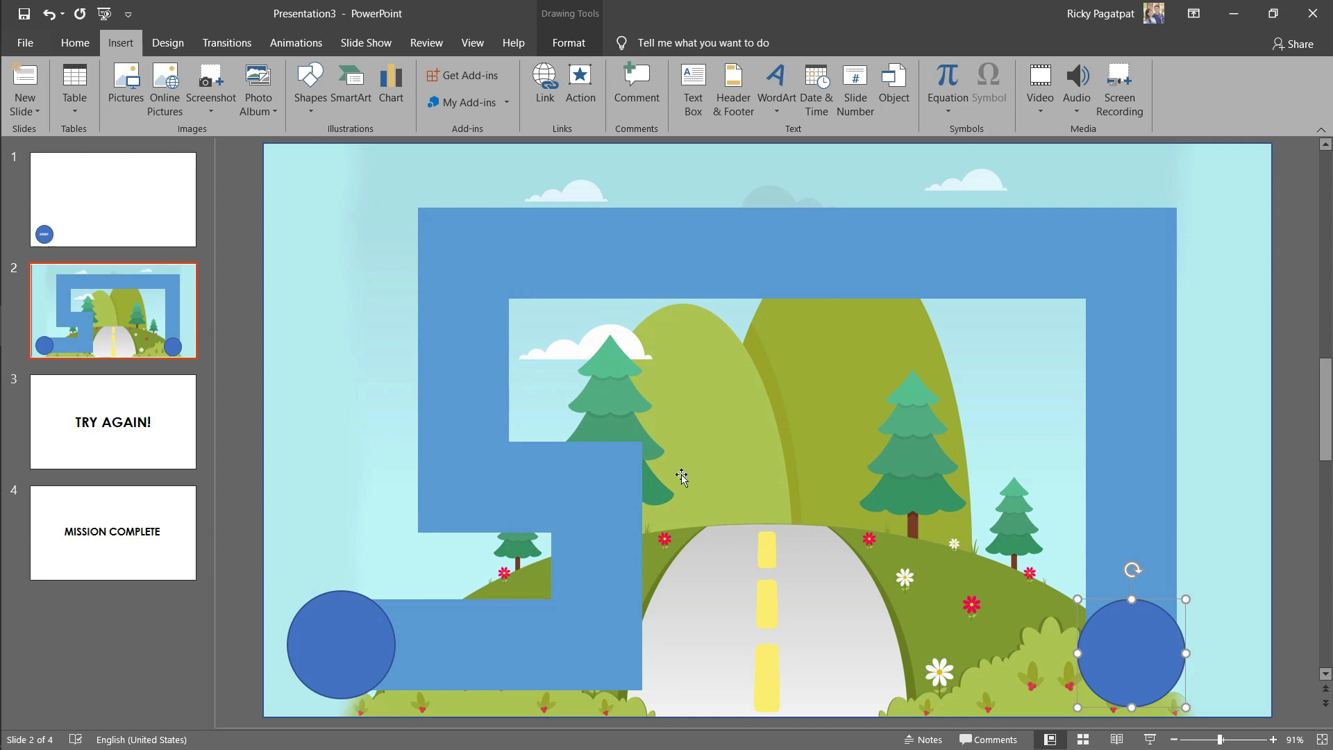
click(156, 226)
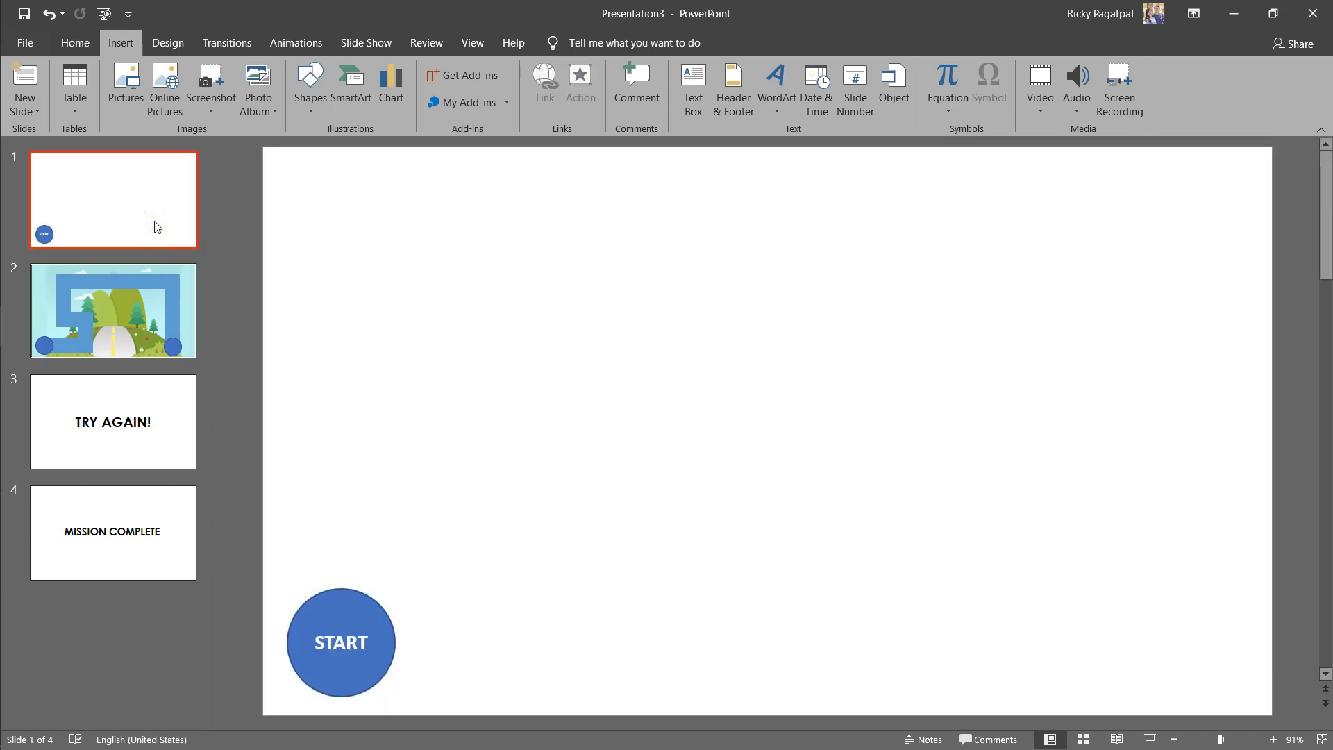
Step: Run the slide show, click START, and reach MISSION COMPLETE via the goal circle
click(1146, 739)
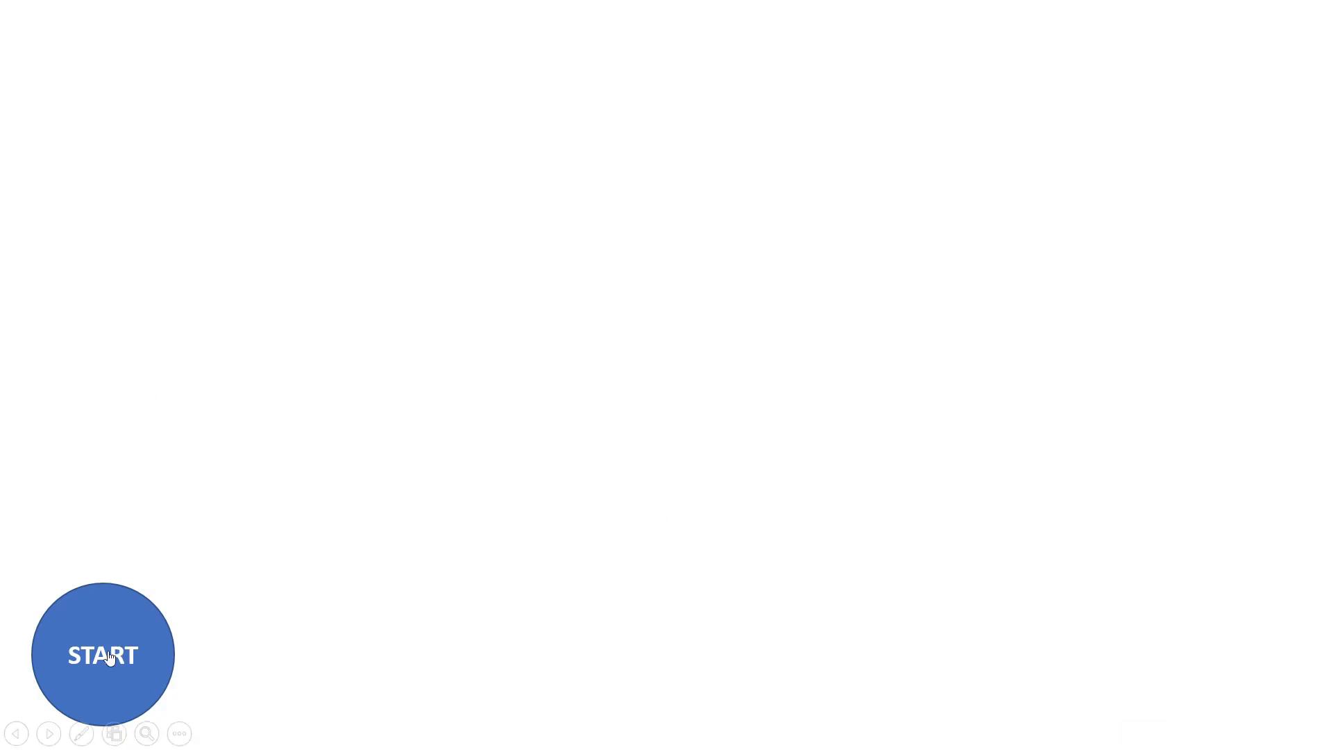
click(109, 631)
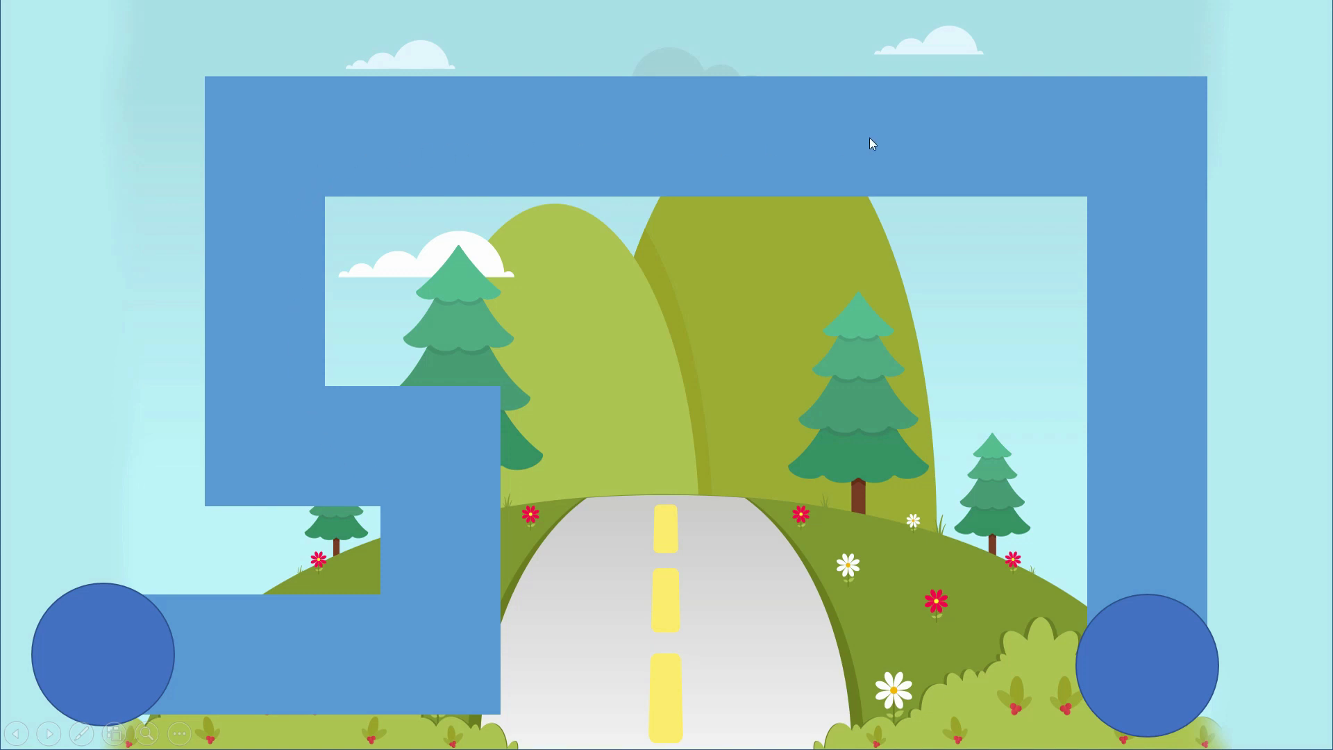
mouse_move(1144, 602)
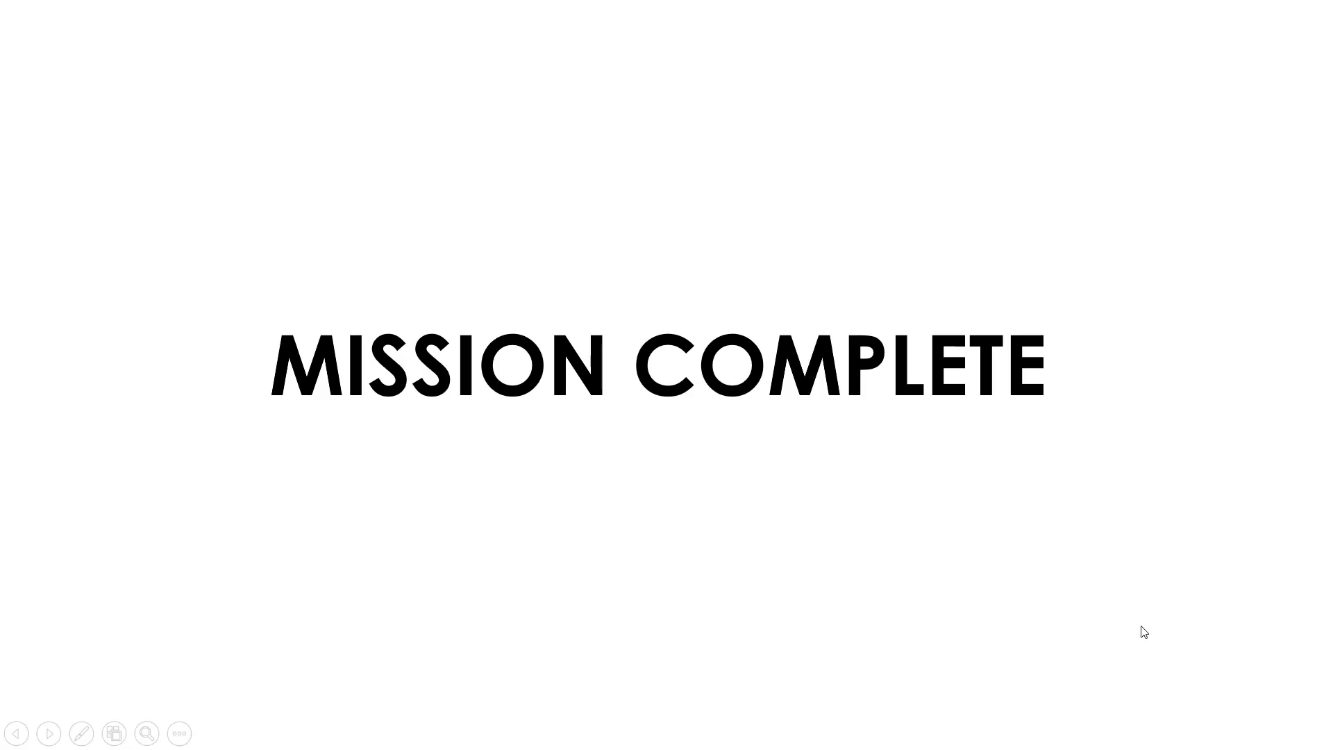
click(1145, 630)
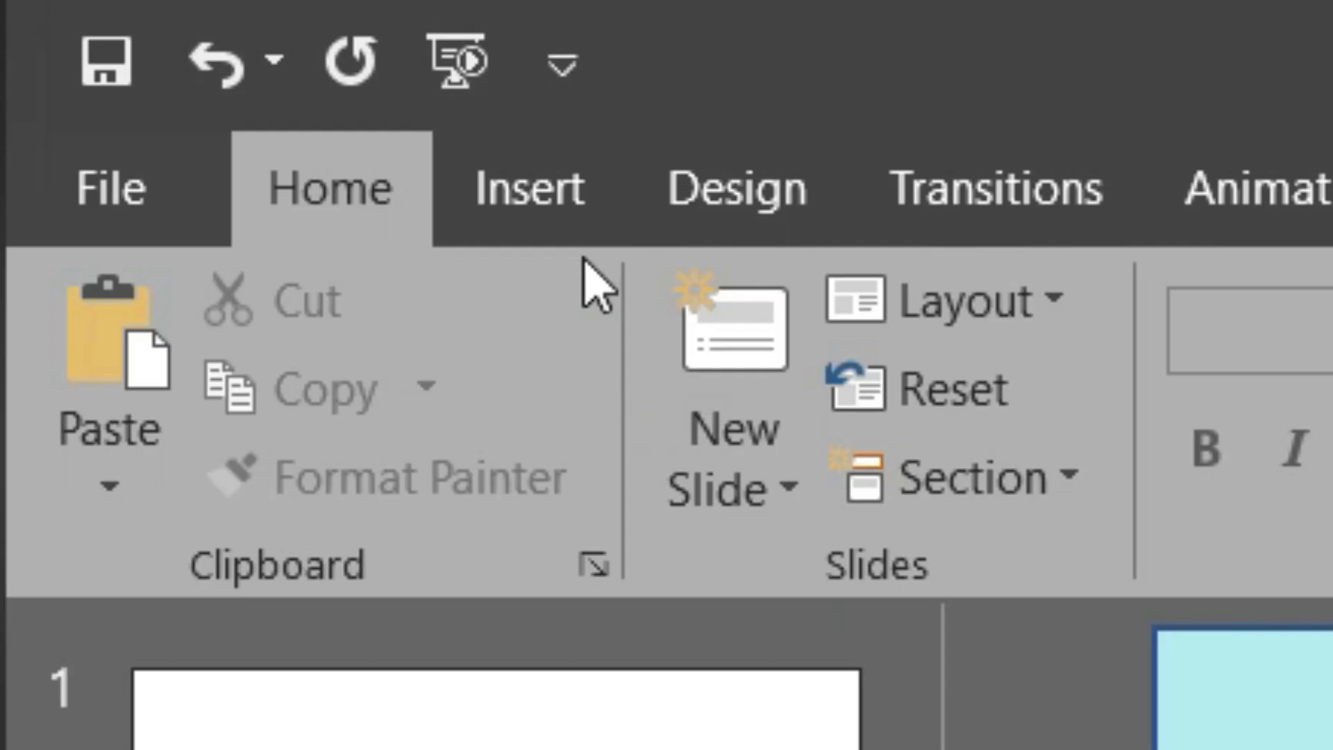
Step: Draw an 8-point star over the path's top-left corner and give it the yellow style
click(580, 214)
click(577, 387)
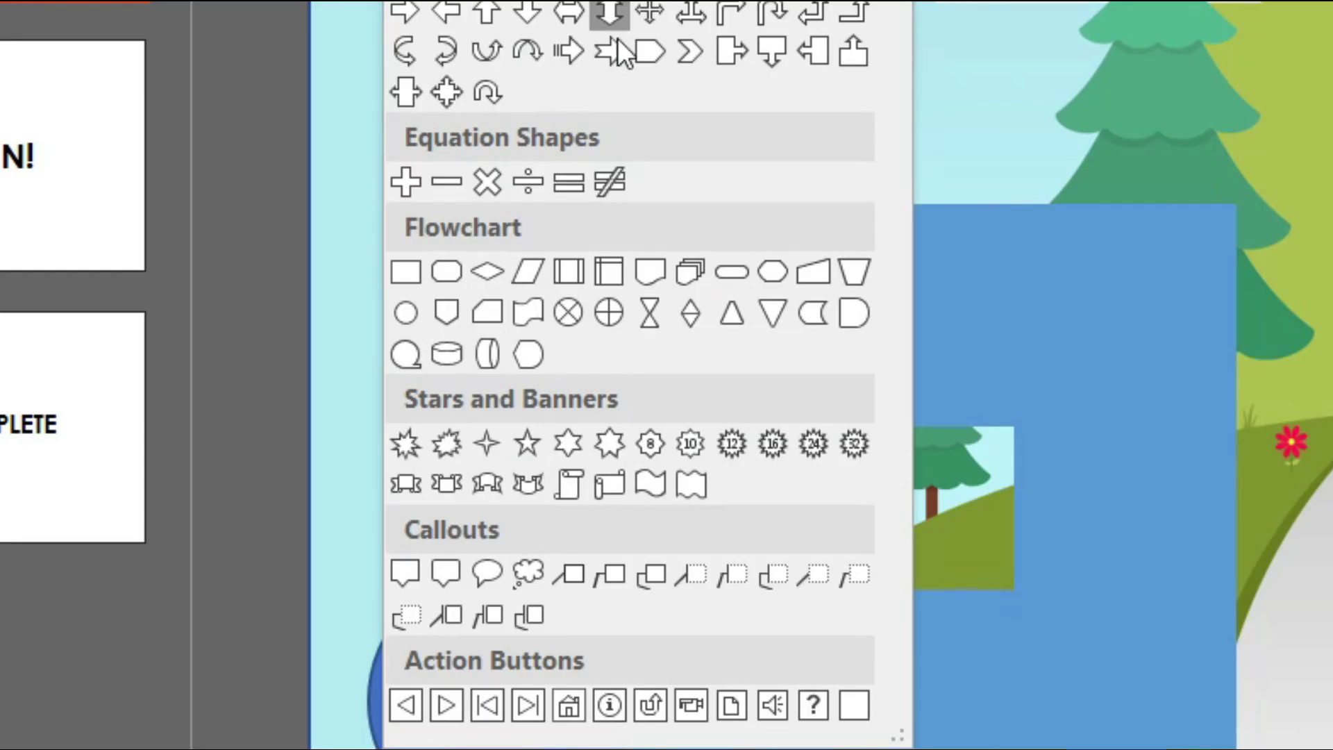
click(651, 443)
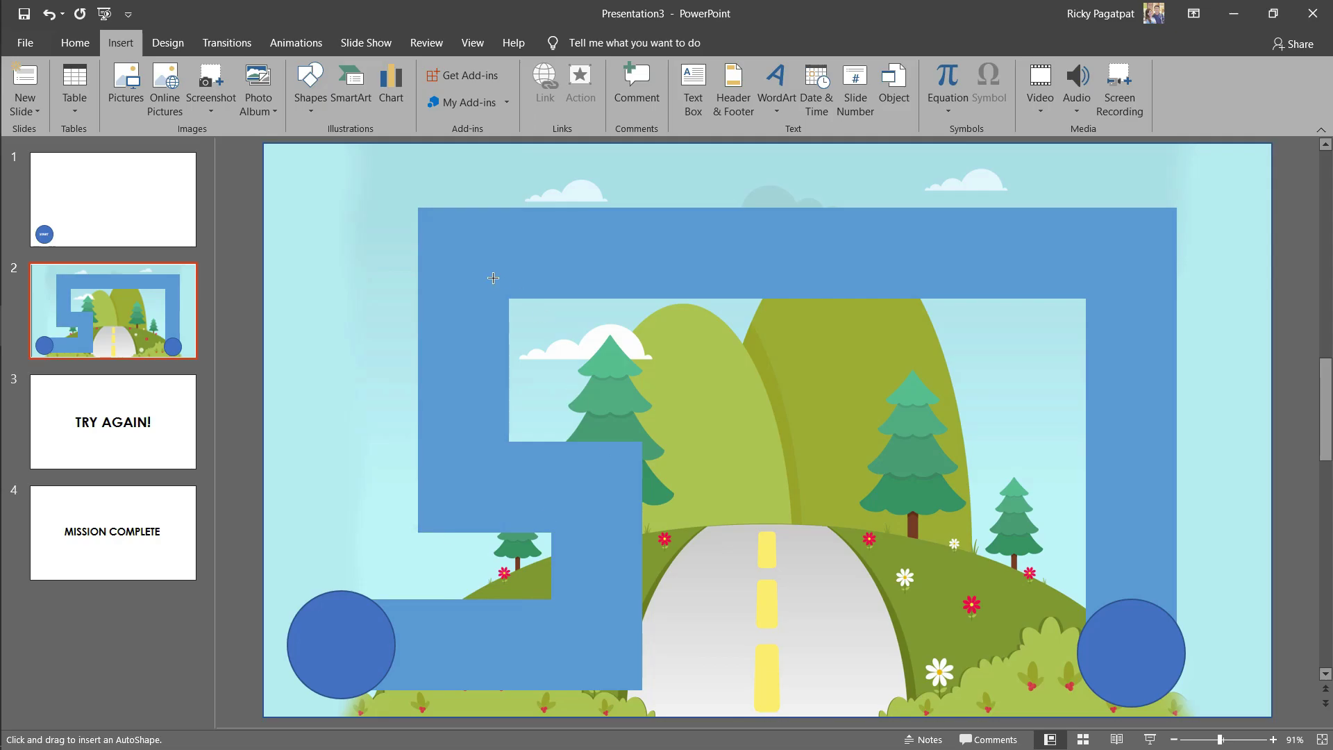
drag(485, 272, 577, 364)
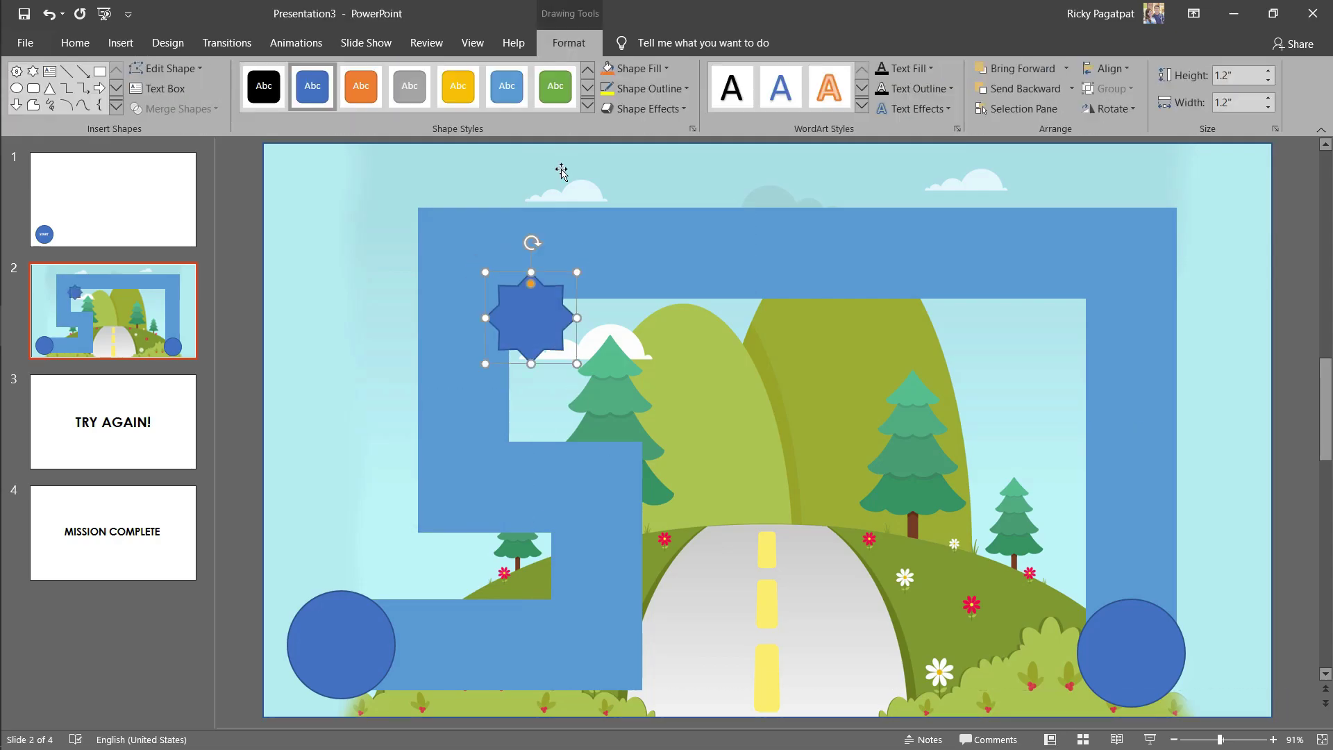
click(451, 92)
click(549, 244)
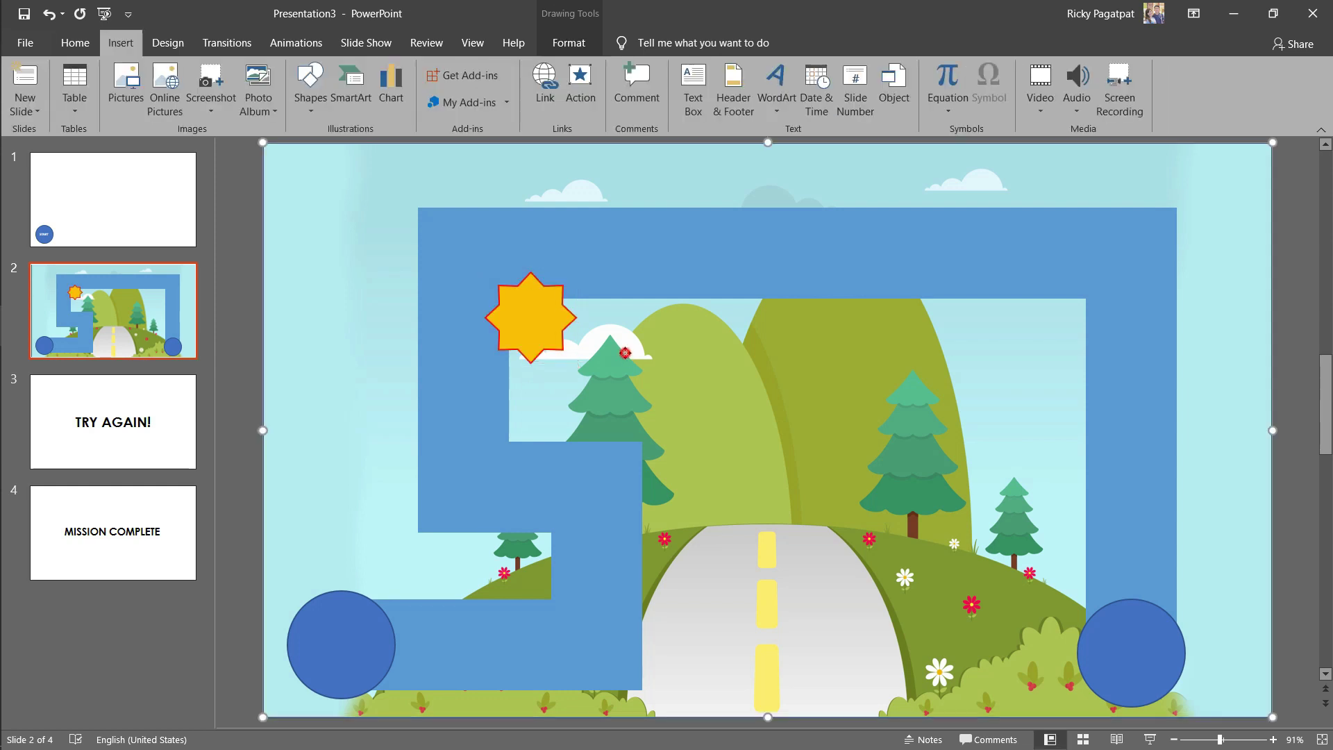
click(524, 297)
Step: Apply the Spin emphasis animation to the yellow star and set it to start With Previous
click(292, 41)
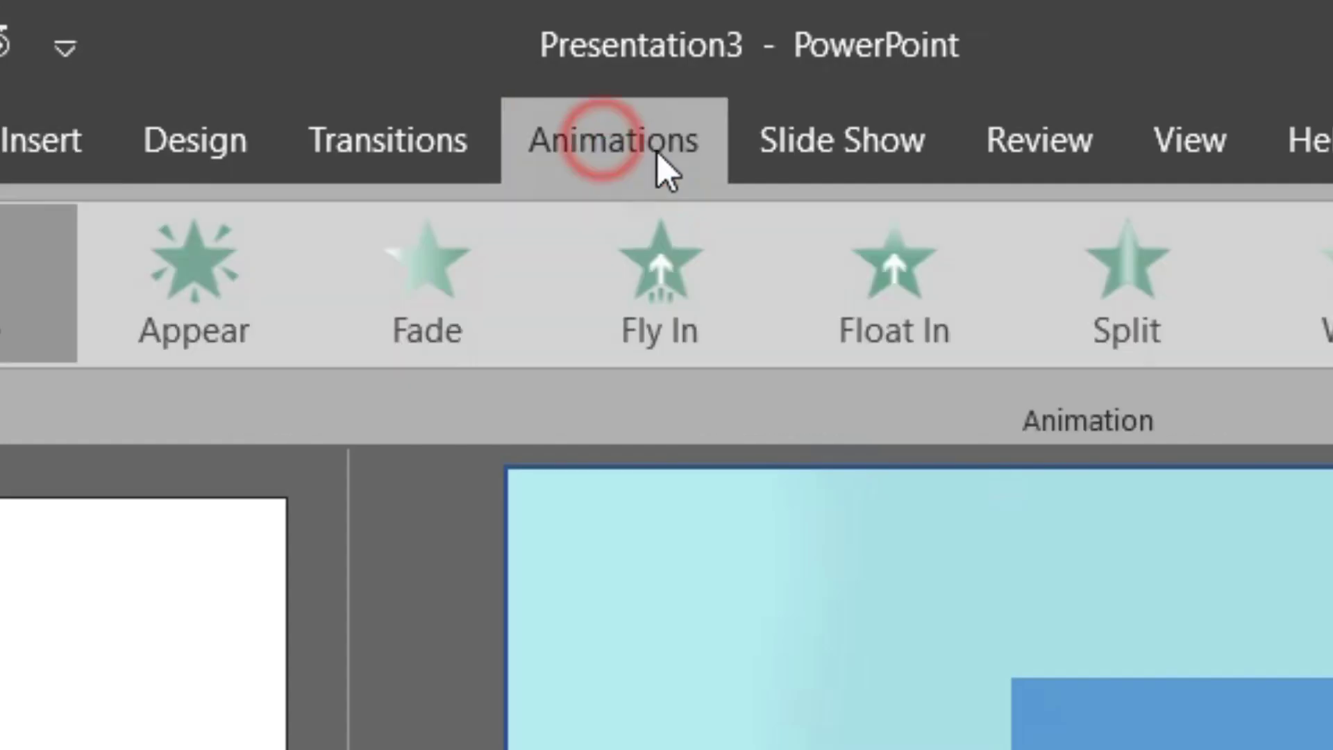
click(785, 109)
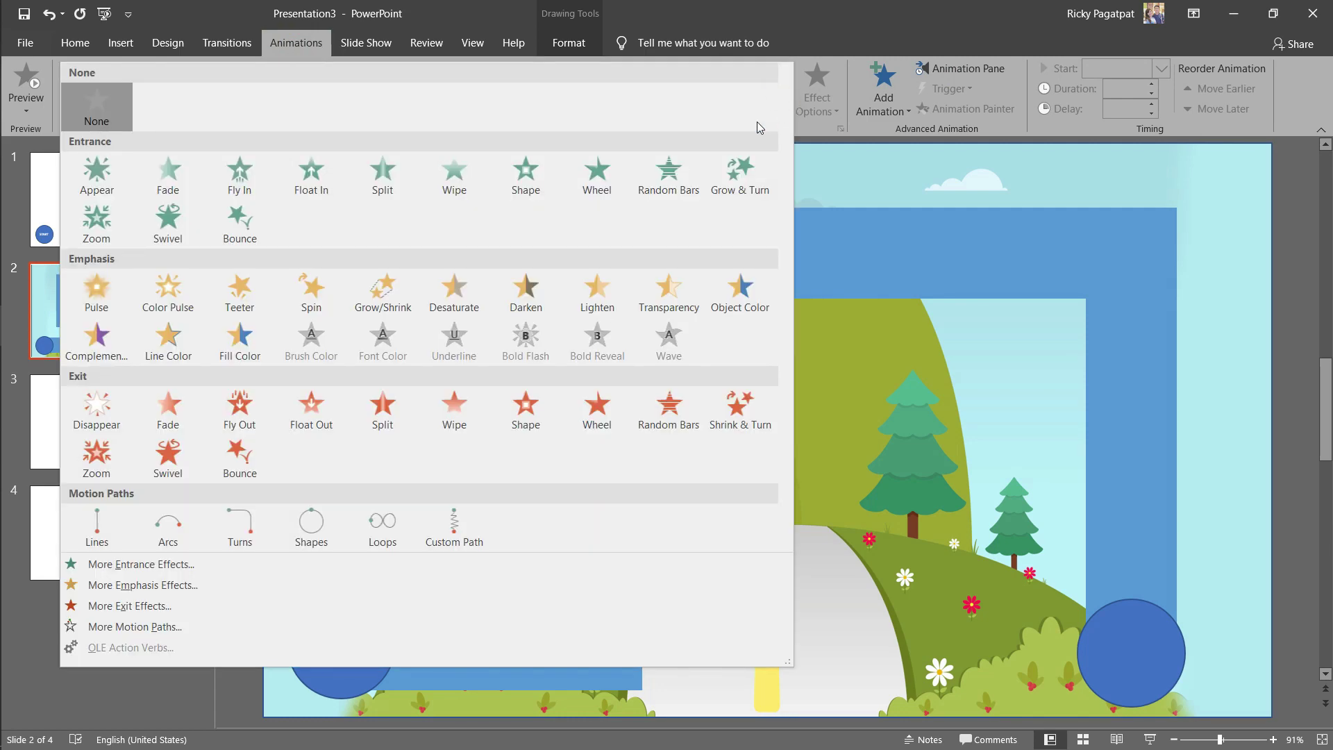
click(318, 294)
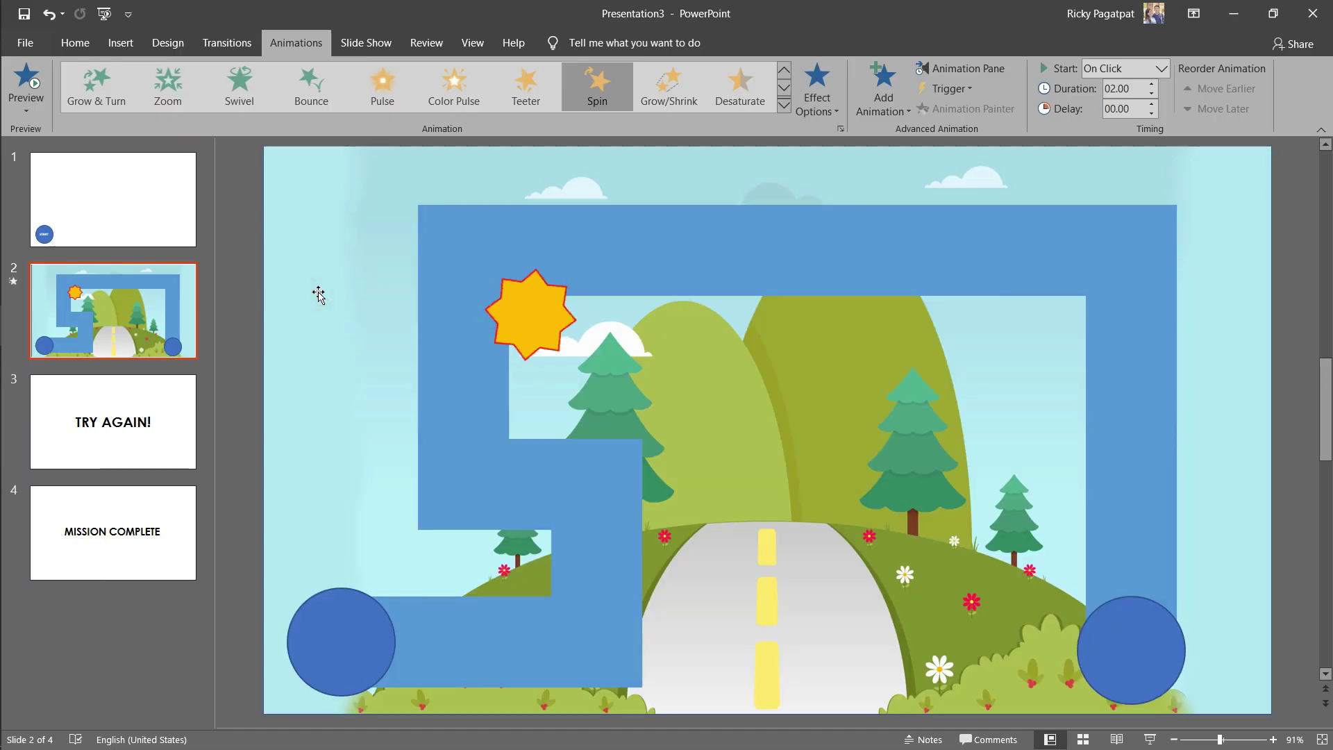
click(962, 68)
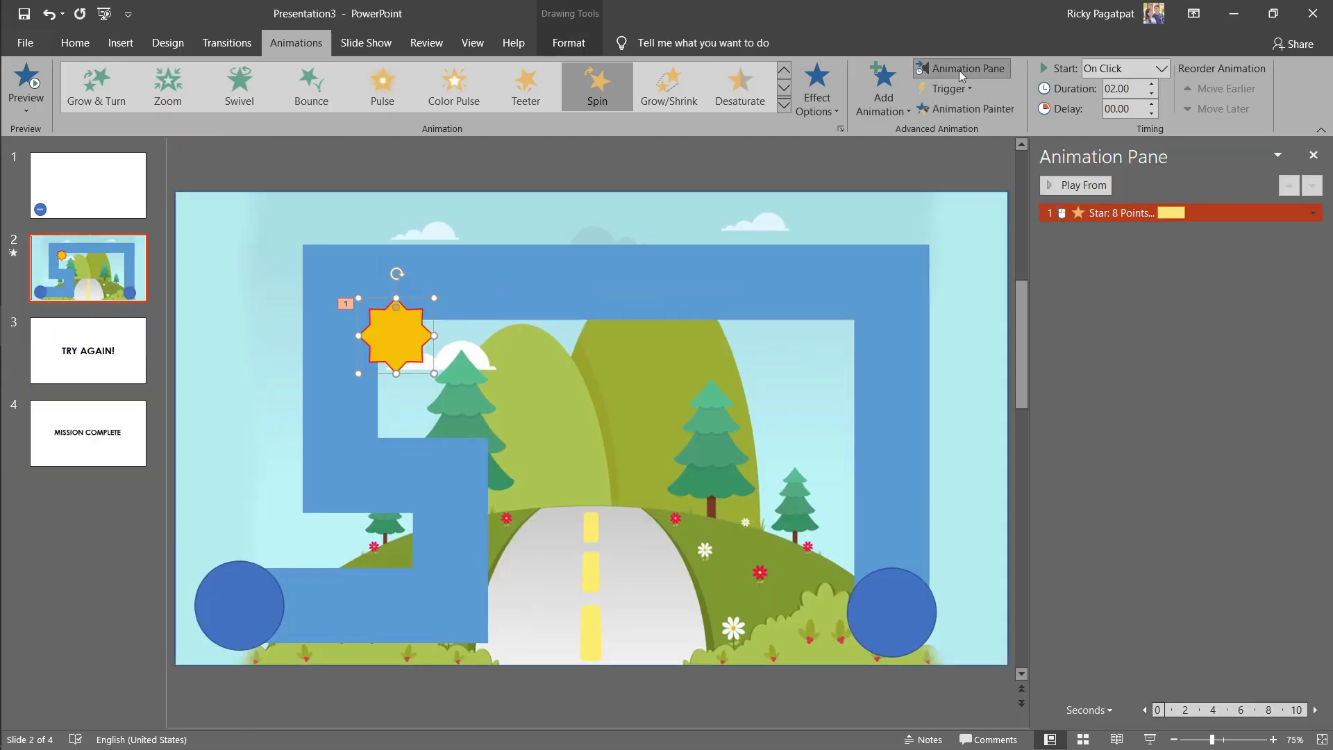
right_click(1151, 209)
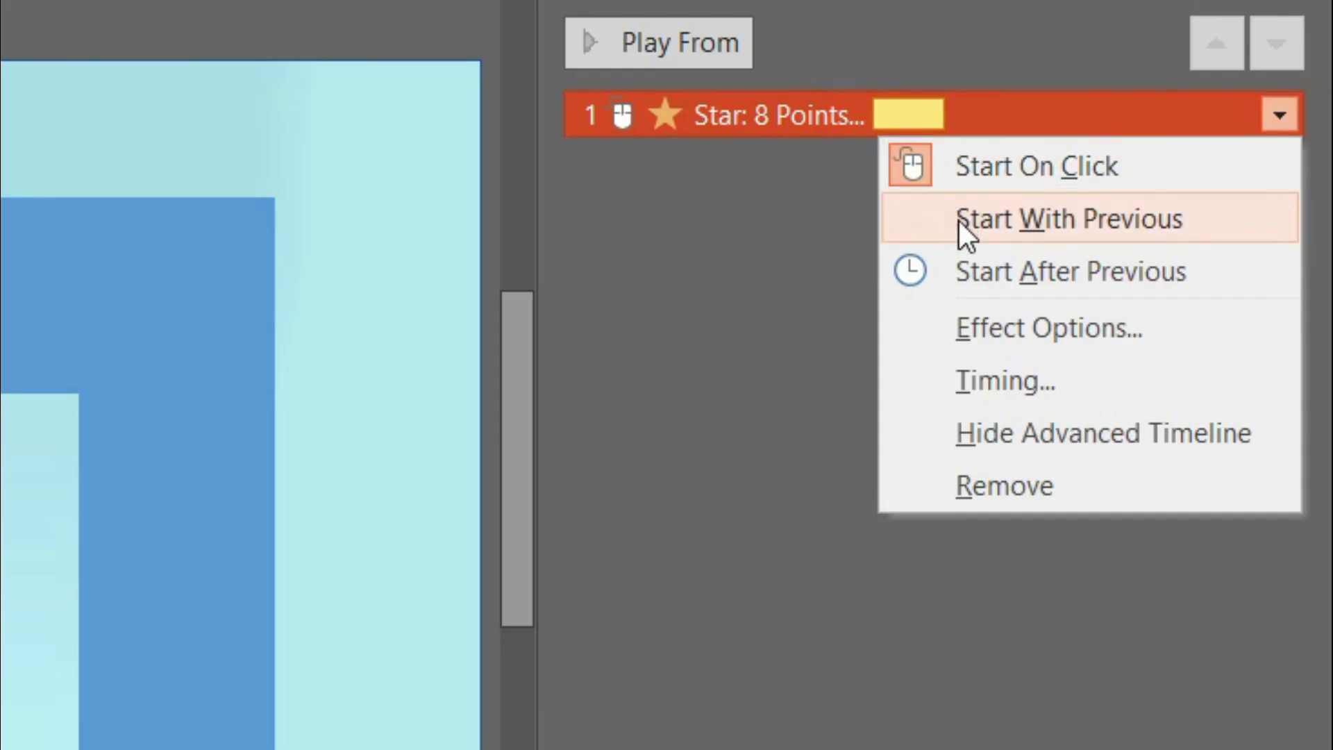
click(959, 221)
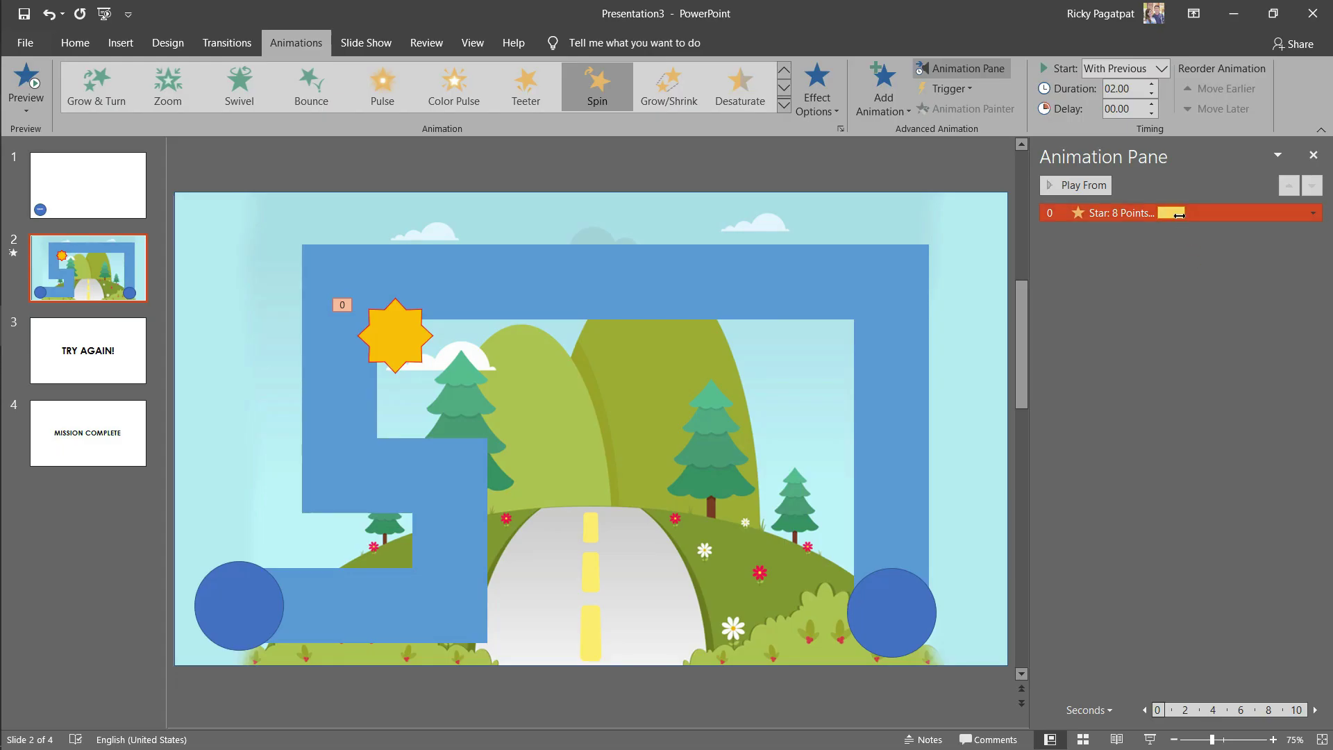
Step: Set the star's Spin timing to repeat Until End of Slide
right_click(922, 119)
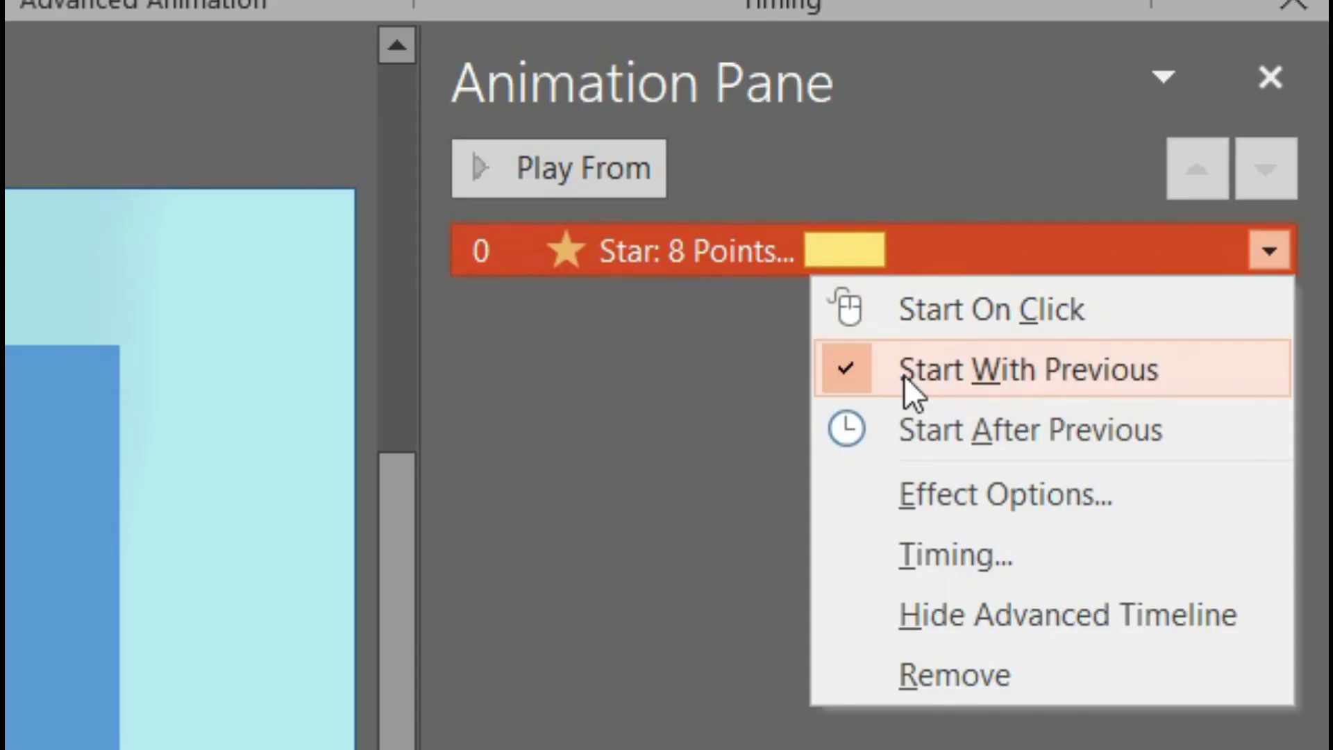
click(937, 497)
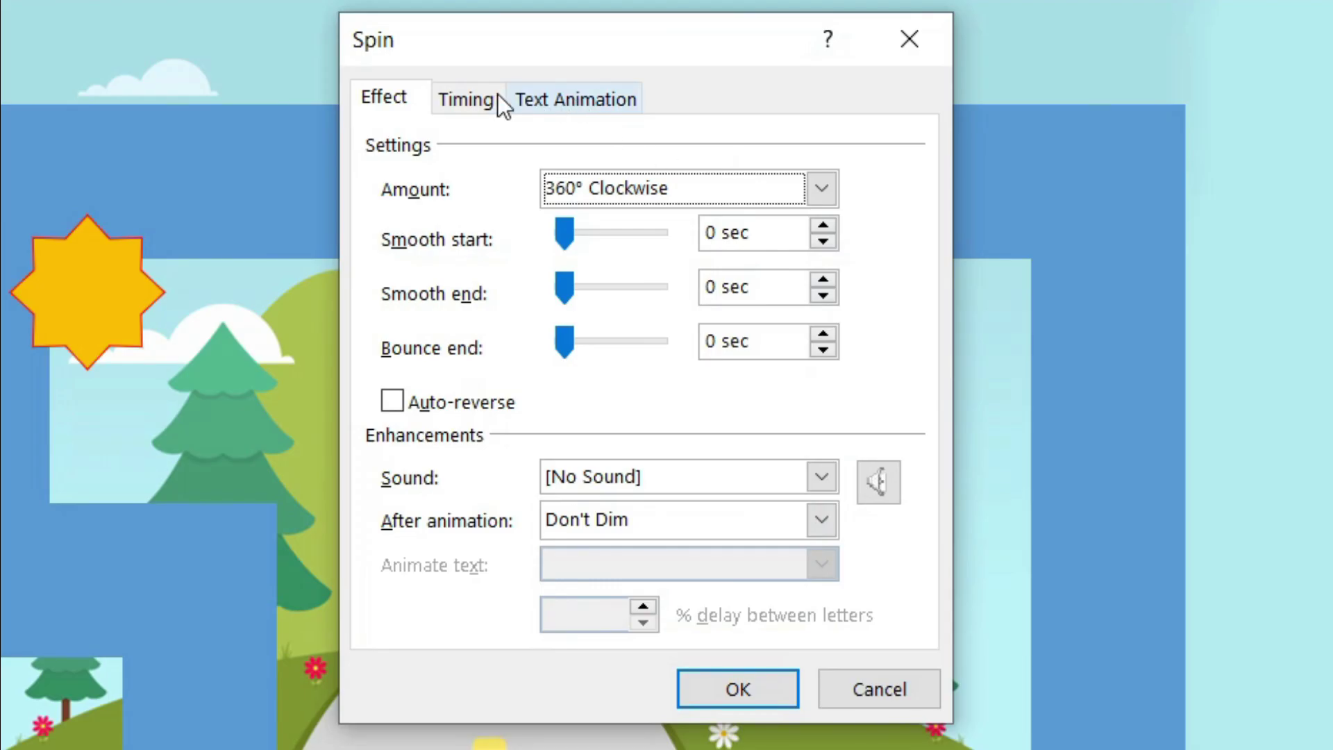
click(645, 202)
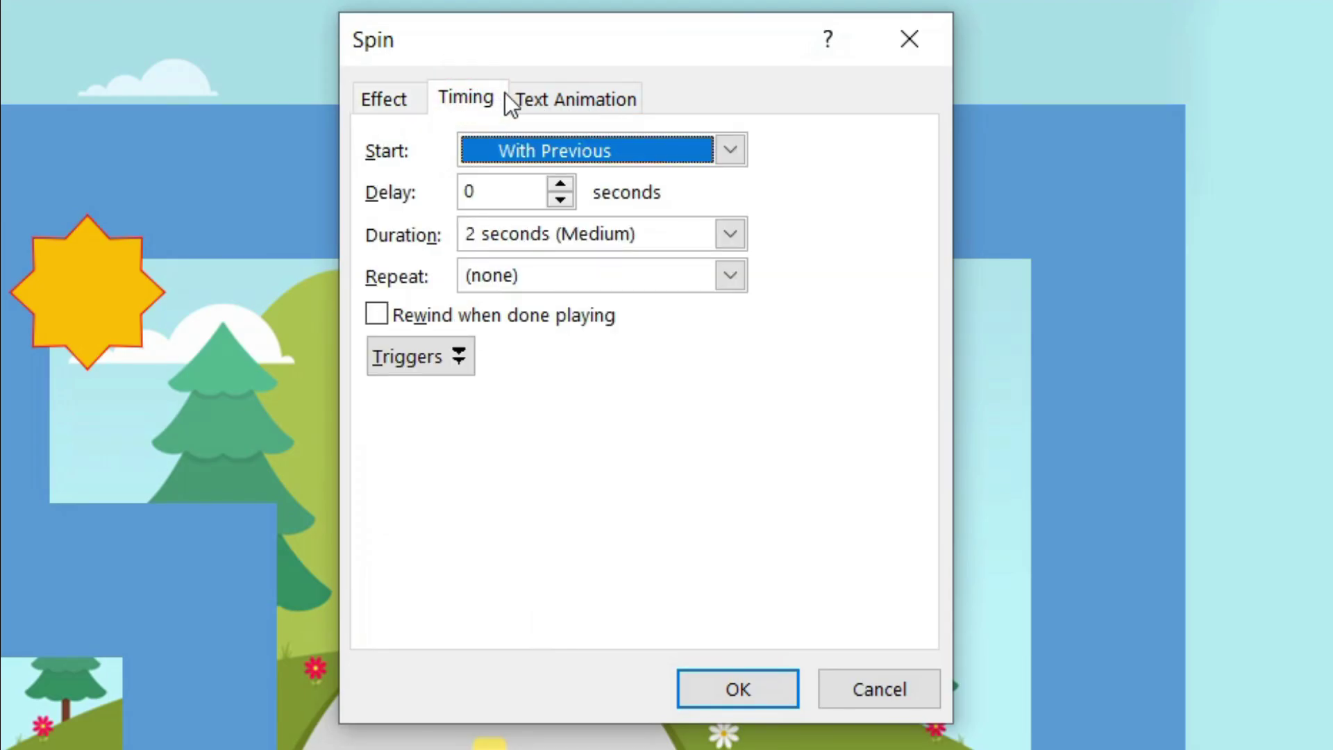
click(731, 278)
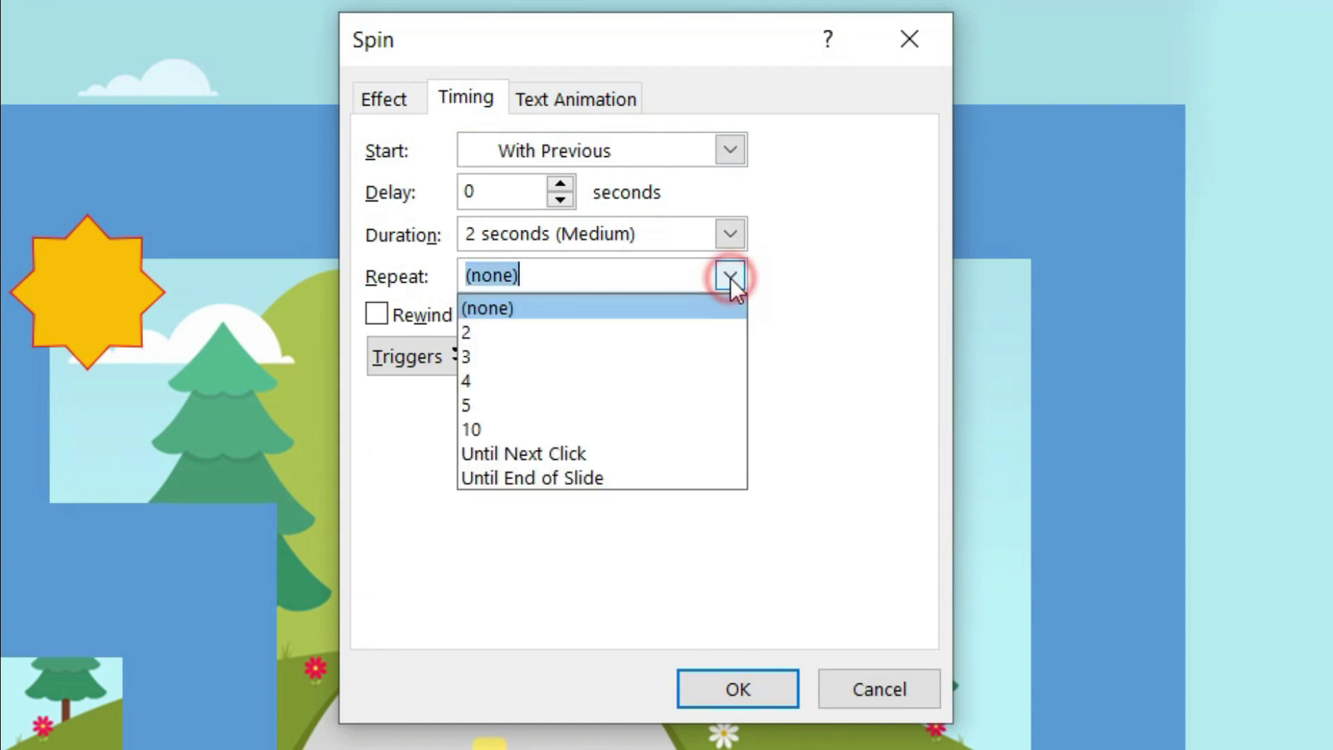
click(602, 477)
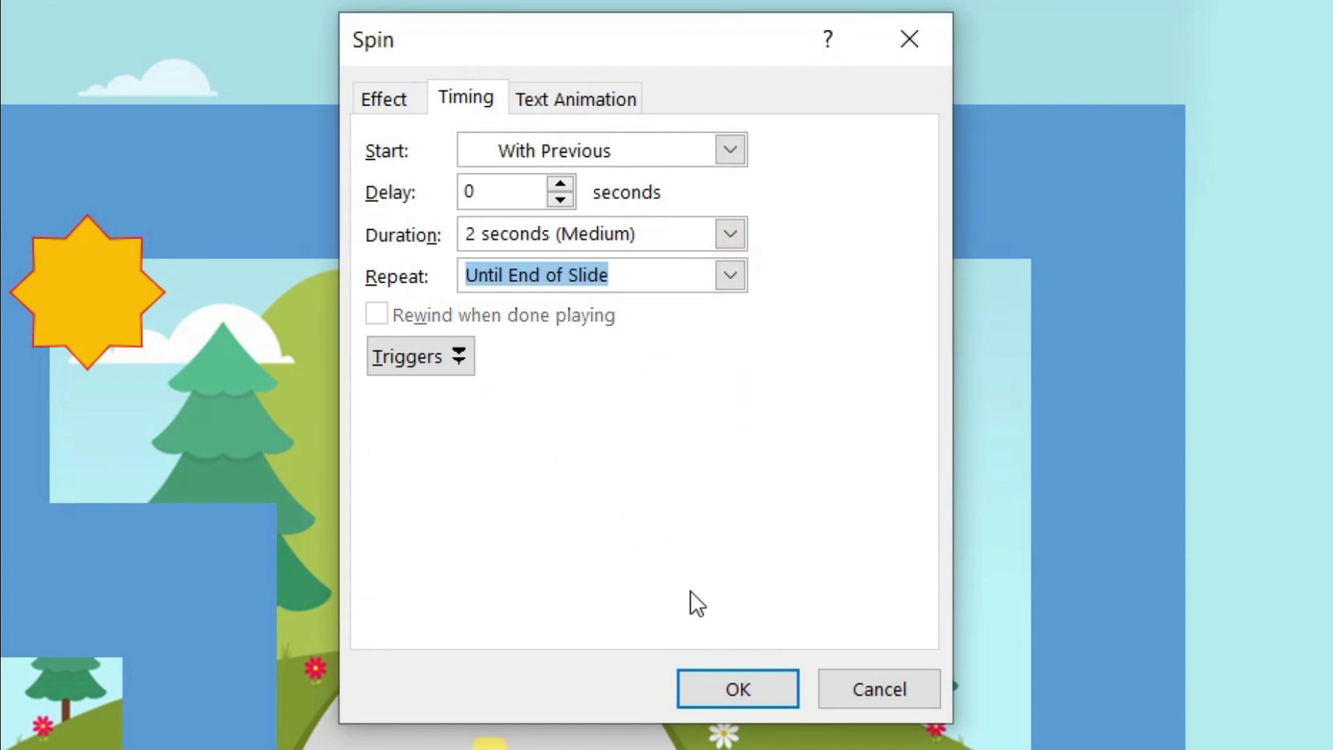
click(730, 686)
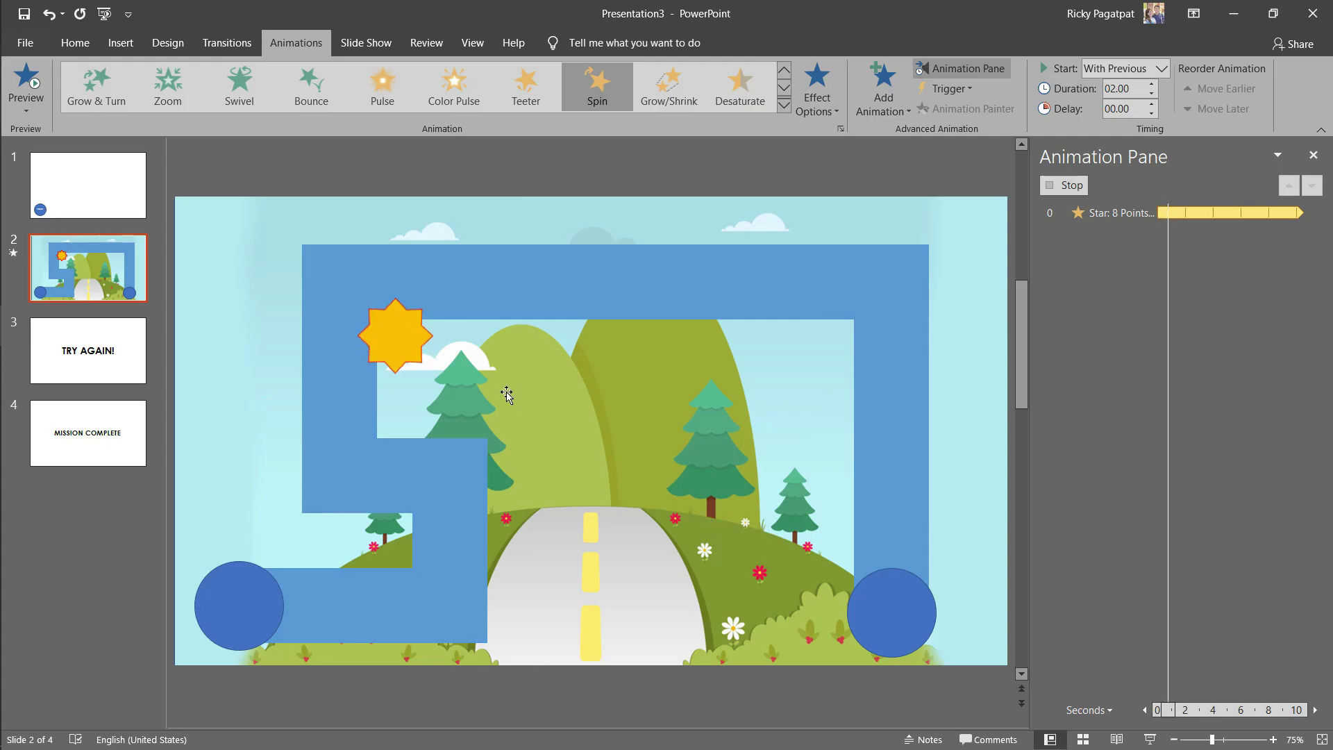
click(407, 312)
key(alt+n)
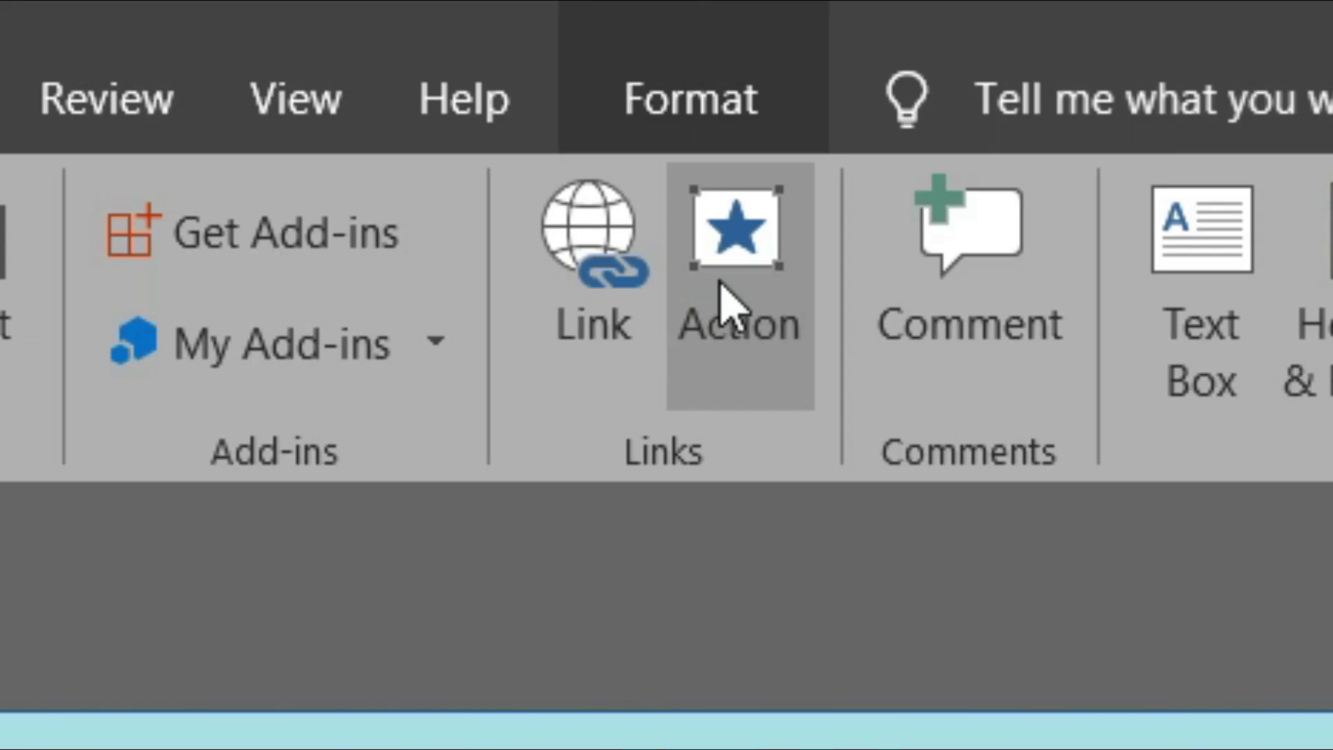
Step: Give the star a Mouse Over hyperlink to Slide 3 'TRY AGAIN!'
click(722, 298)
click(555, 114)
click(452, 242)
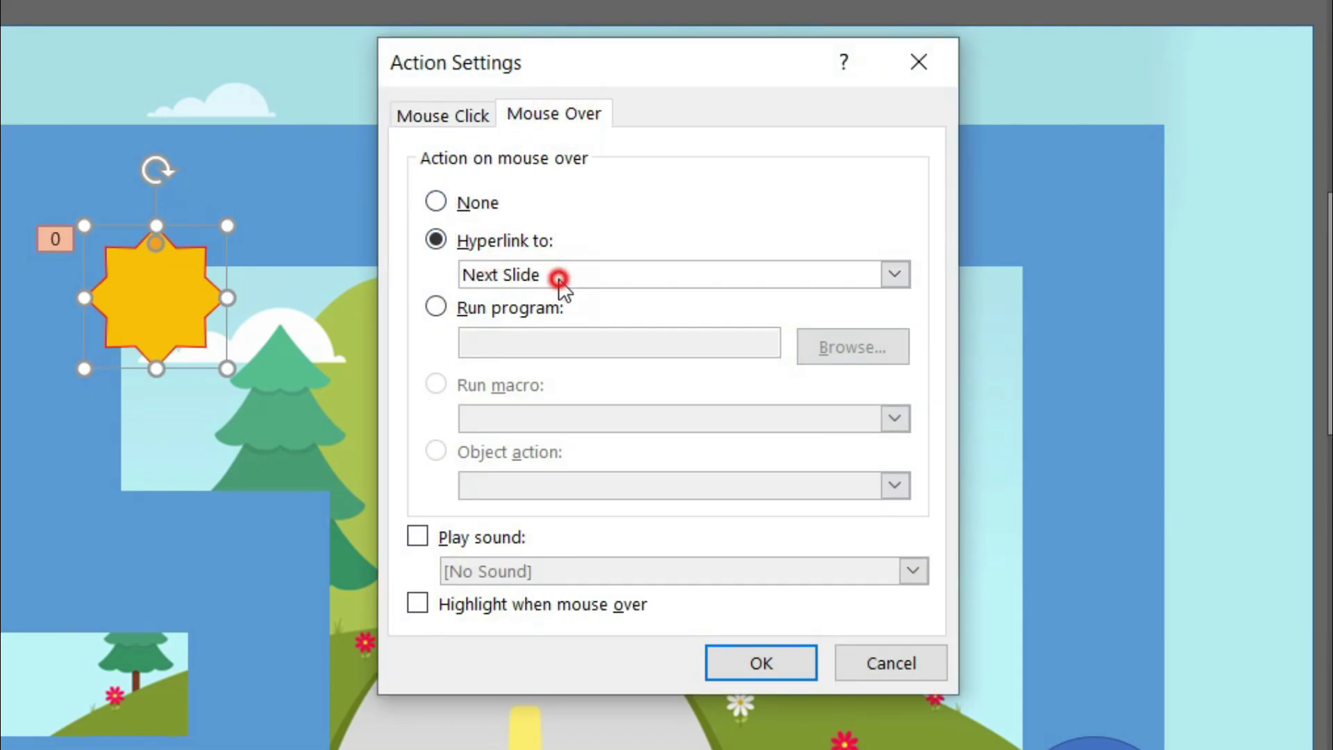
click(559, 278)
click(541, 535)
click(402, 272)
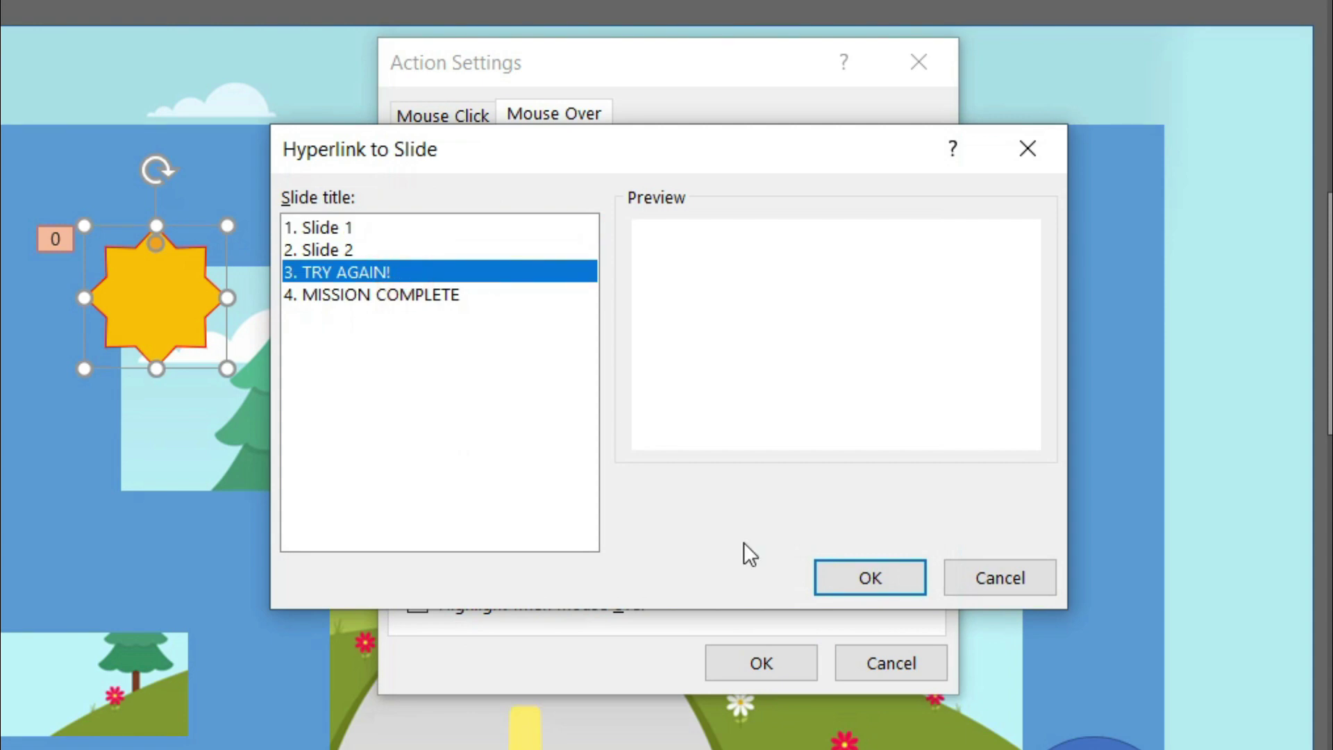
click(869, 578)
click(762, 662)
Step: Duplicate the star three times, placing copies on the top bar, left path and right bar
key(ctrl+d)
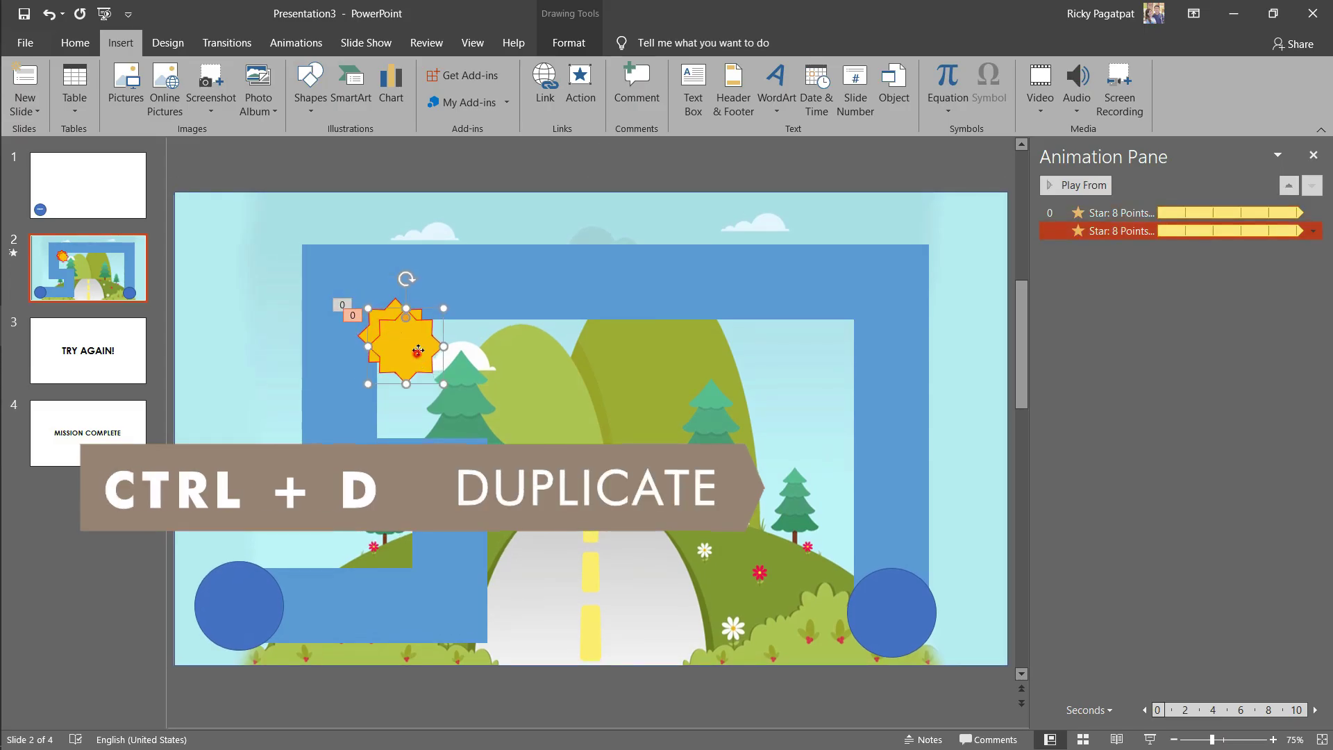
drag(418, 350, 587, 247)
key(ctrl+d)
drag(767, 207, 416, 510)
key(ctrl+d)
drag(245, 676, 867, 274)
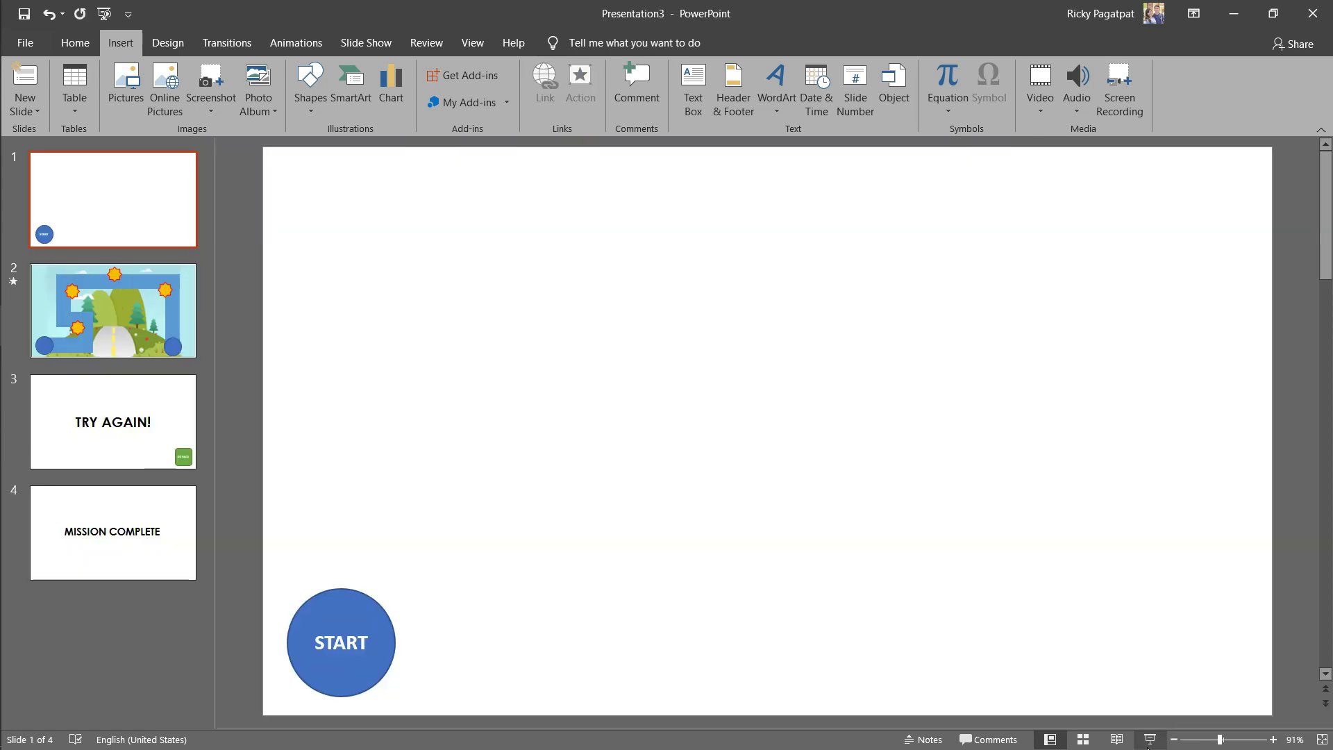
Step: Run the slide show, stray off the path to reach TRY AGAIN, return to START and restart
click(1150, 739)
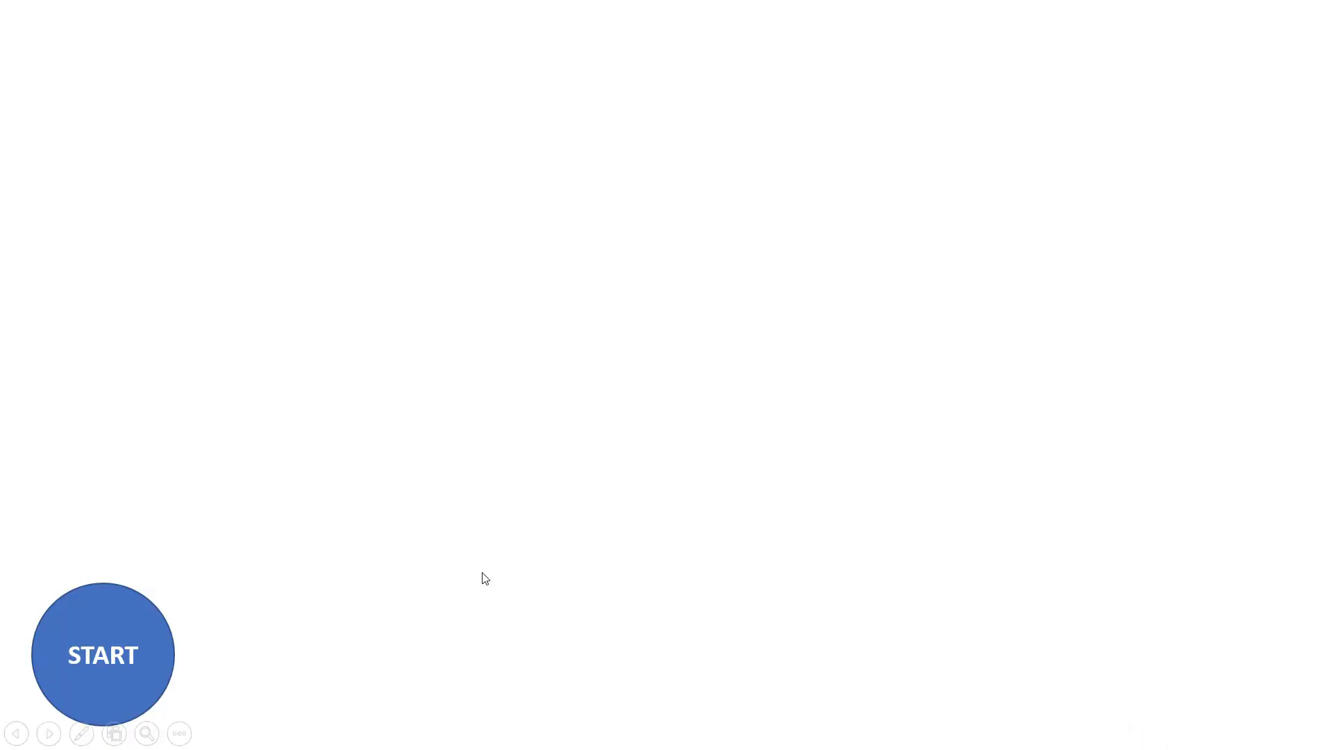
click(107, 635)
mouse_move(383, 546)
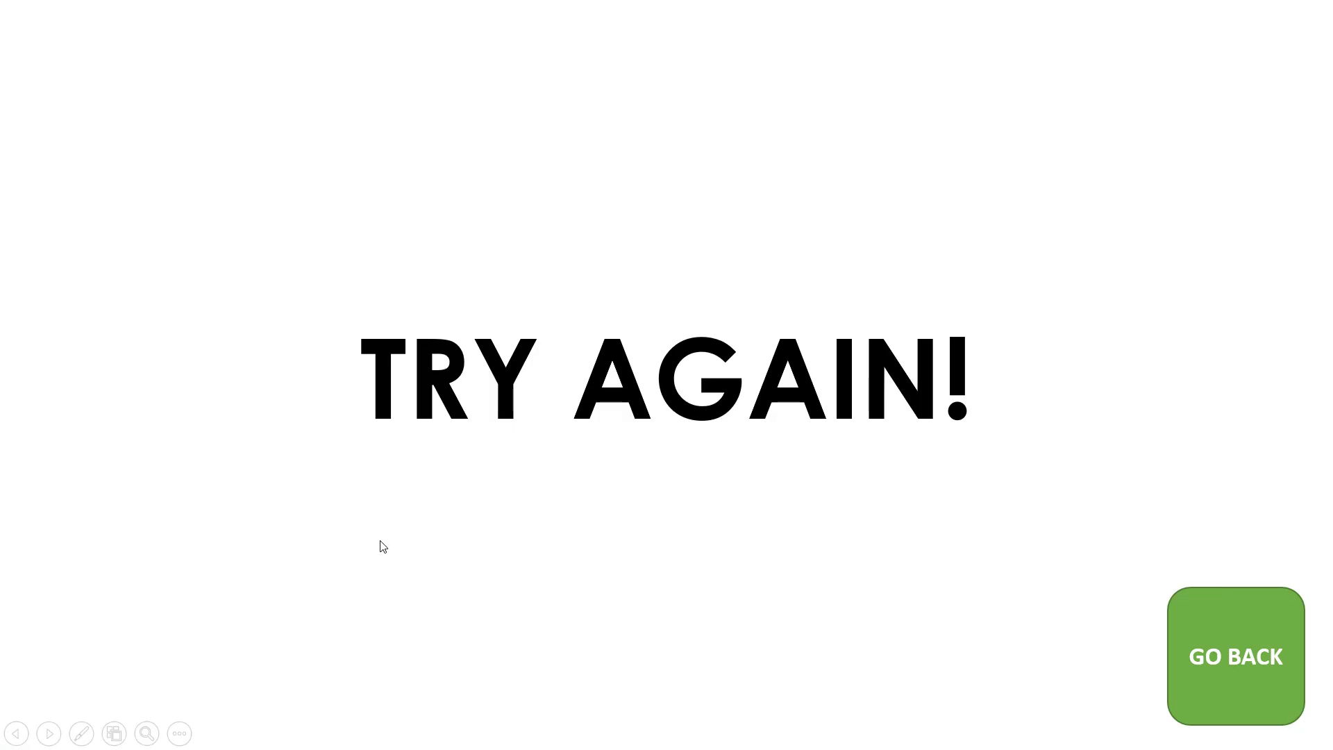
click(1215, 661)
click(88, 643)
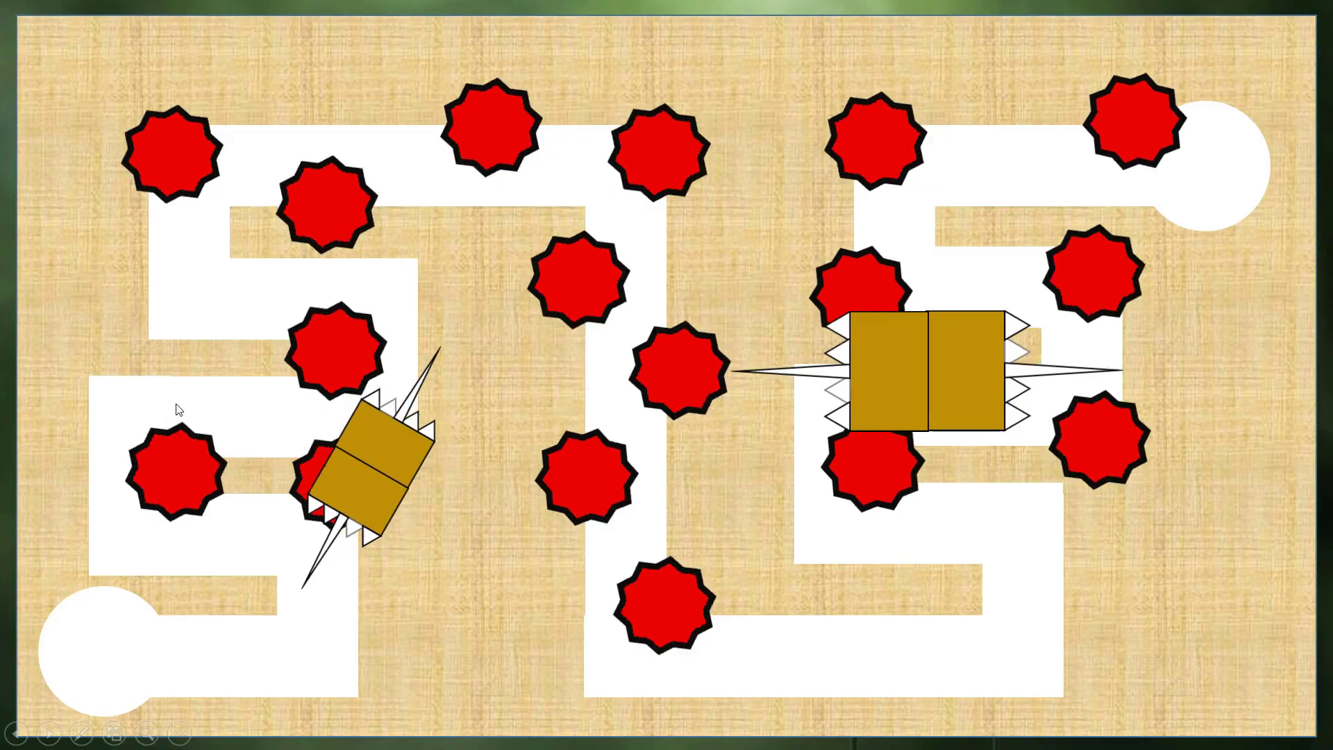
Step: Restart from TRY AGAIN and launch the example red-hazard maze from PLAY
mouse_move(192, 406)
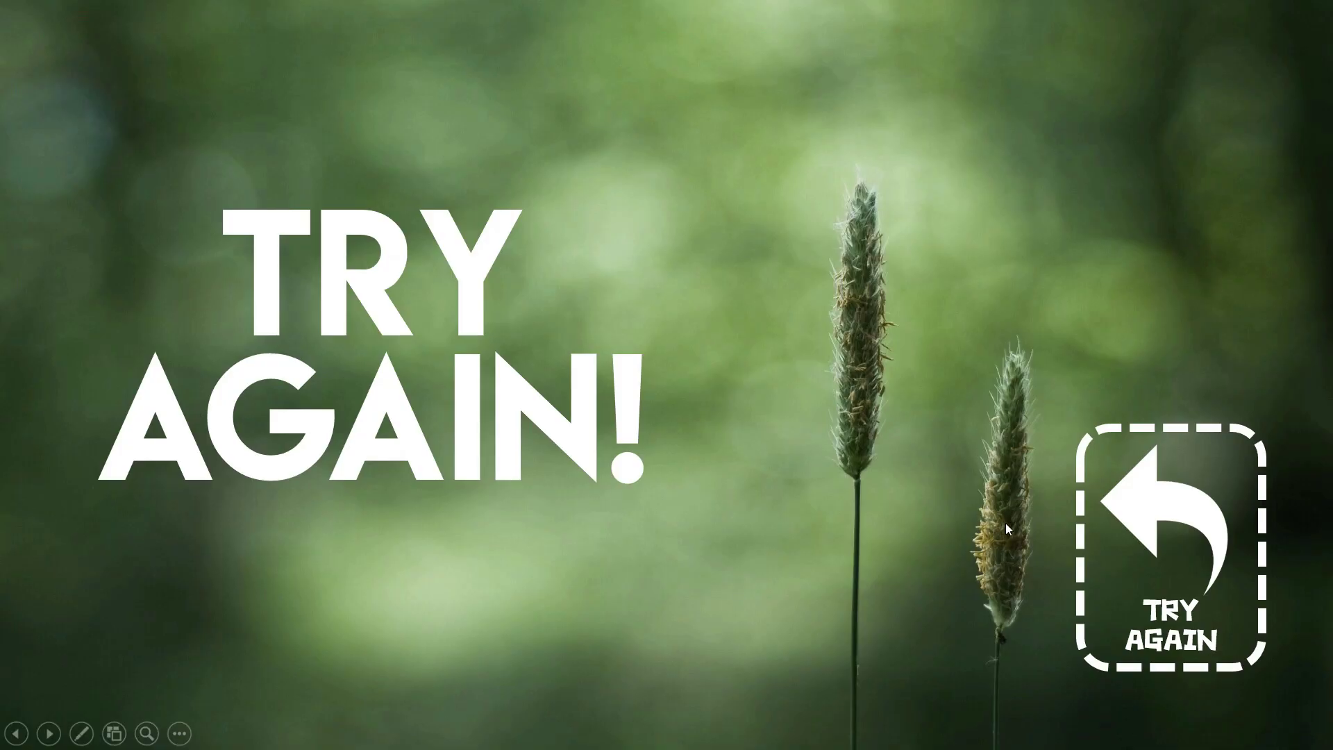
click(1141, 501)
click(131, 646)
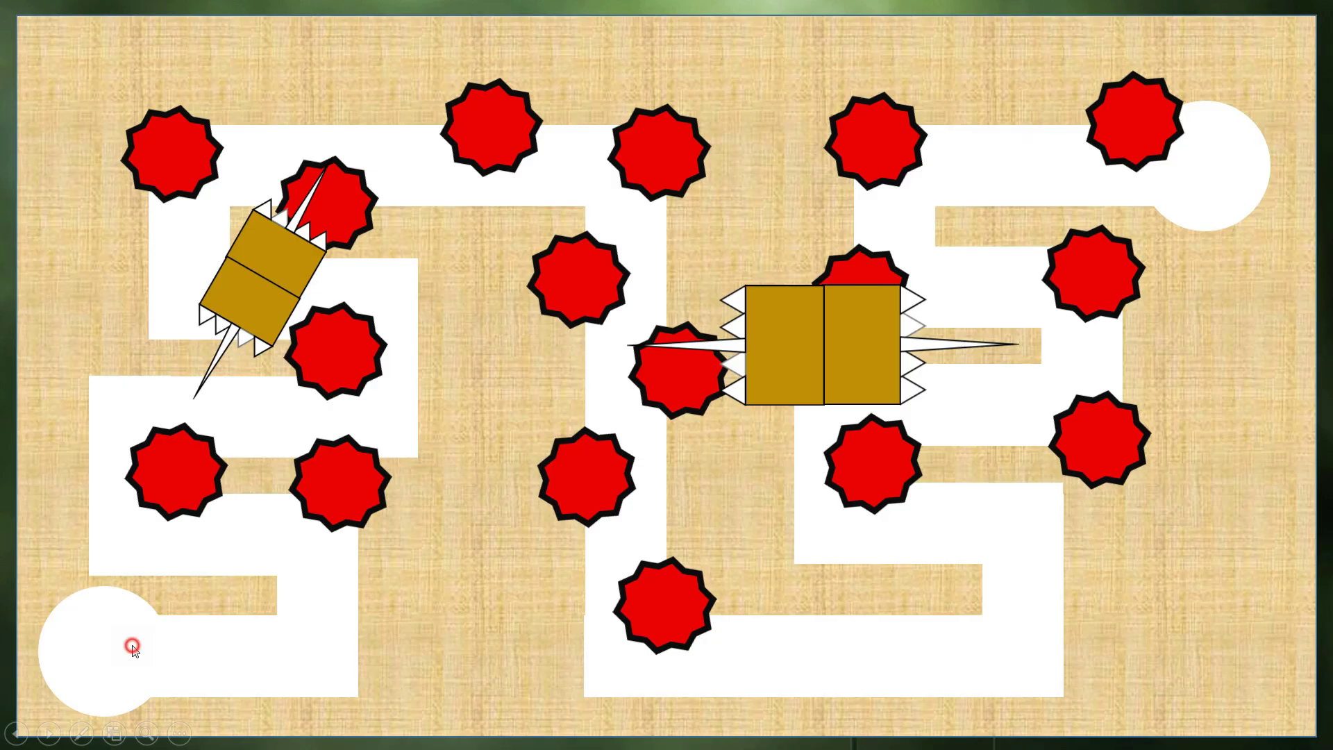